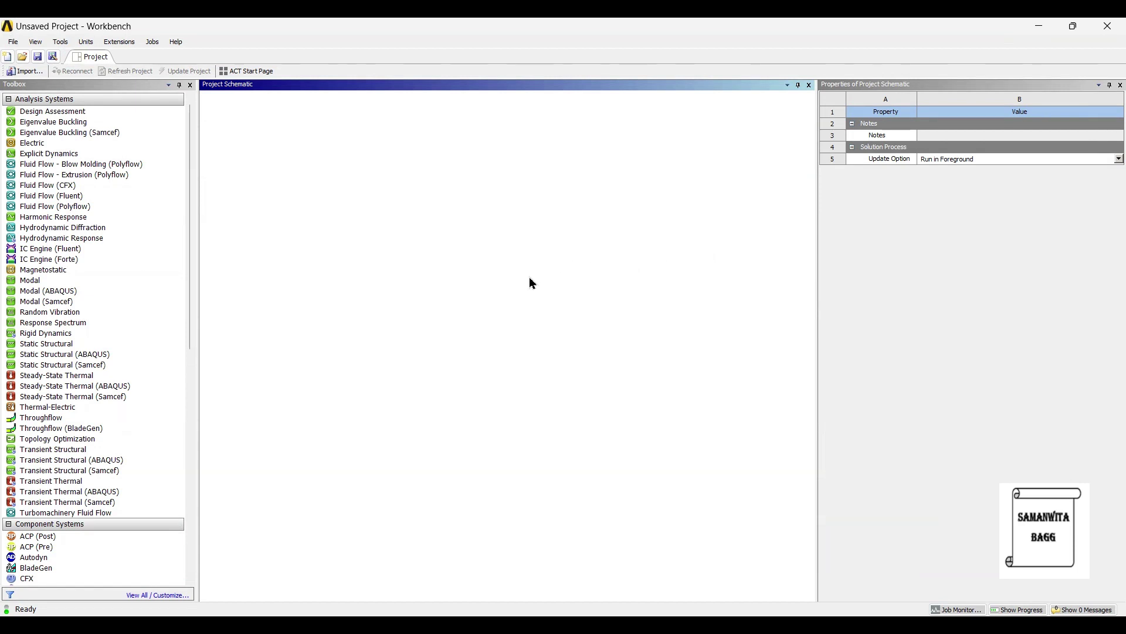
Step: Add a Static Structural analysis system to the project and open its Engineering Data with a widened materials outline
drag(75, 342, 343, 333)
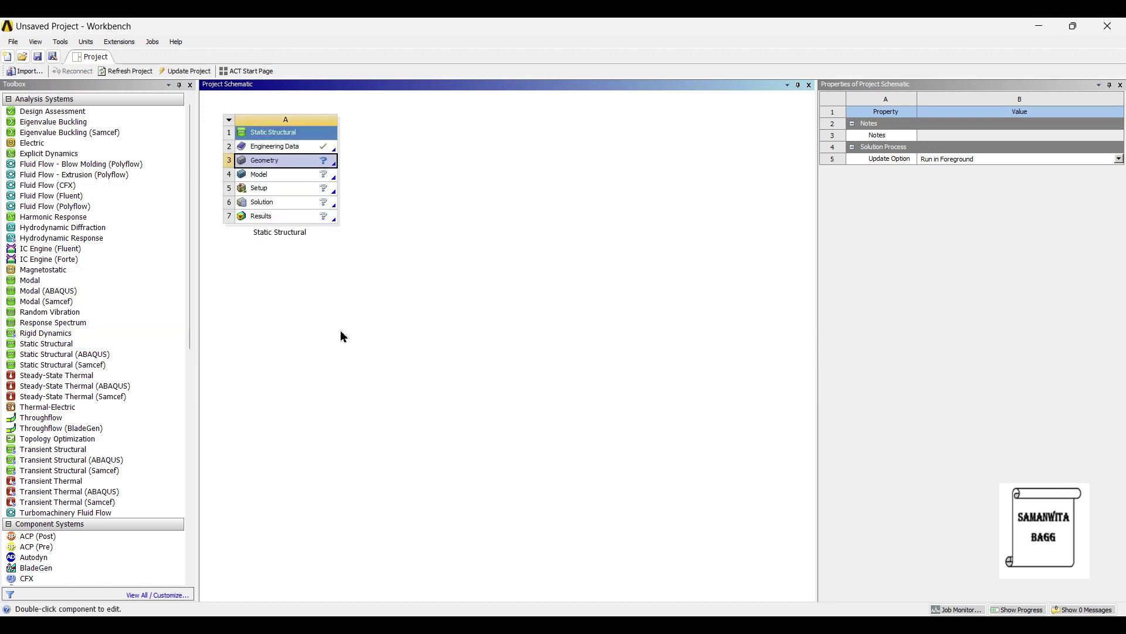
double_click(292, 147)
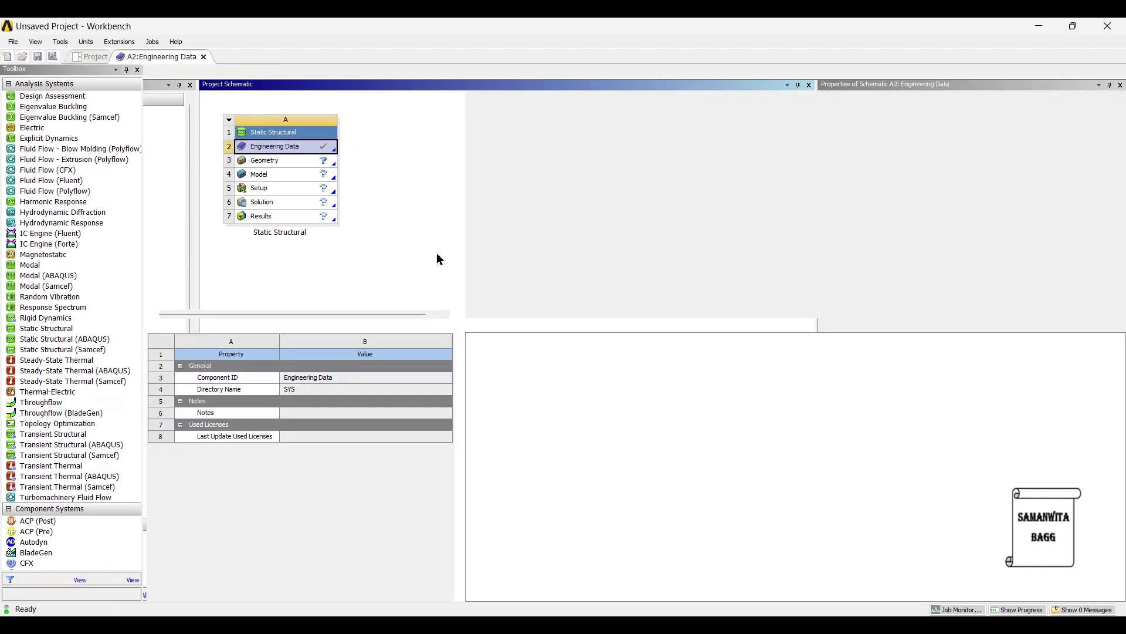
drag(467, 246, 999, 229)
Step: Add a new material named Co-Cr alloy to the engineering data
click(232, 279)
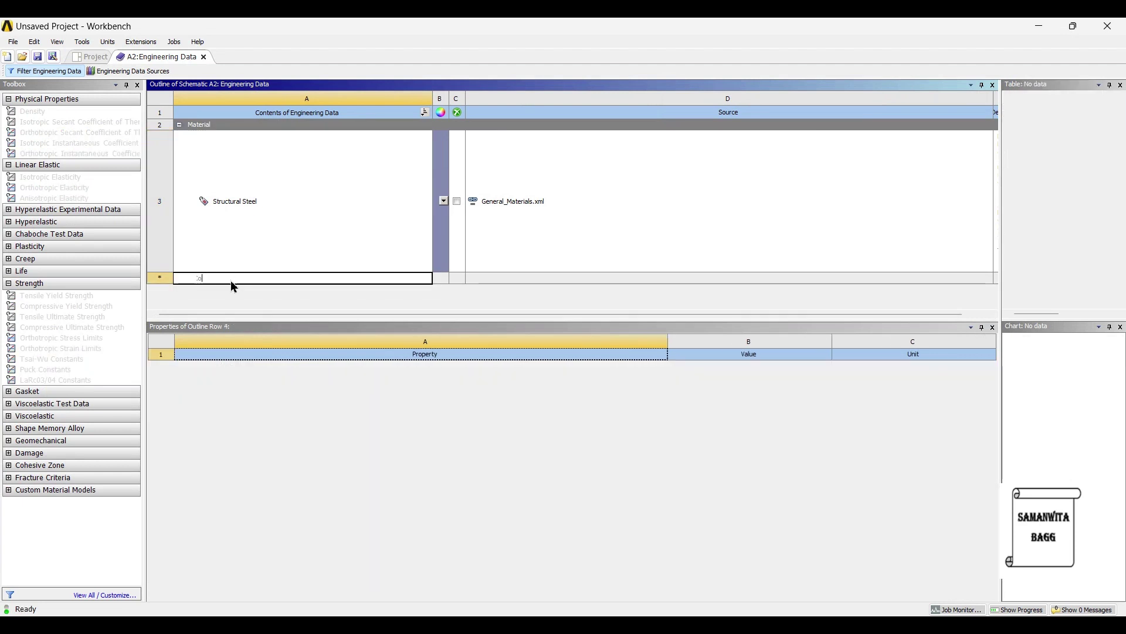
text(Co-)
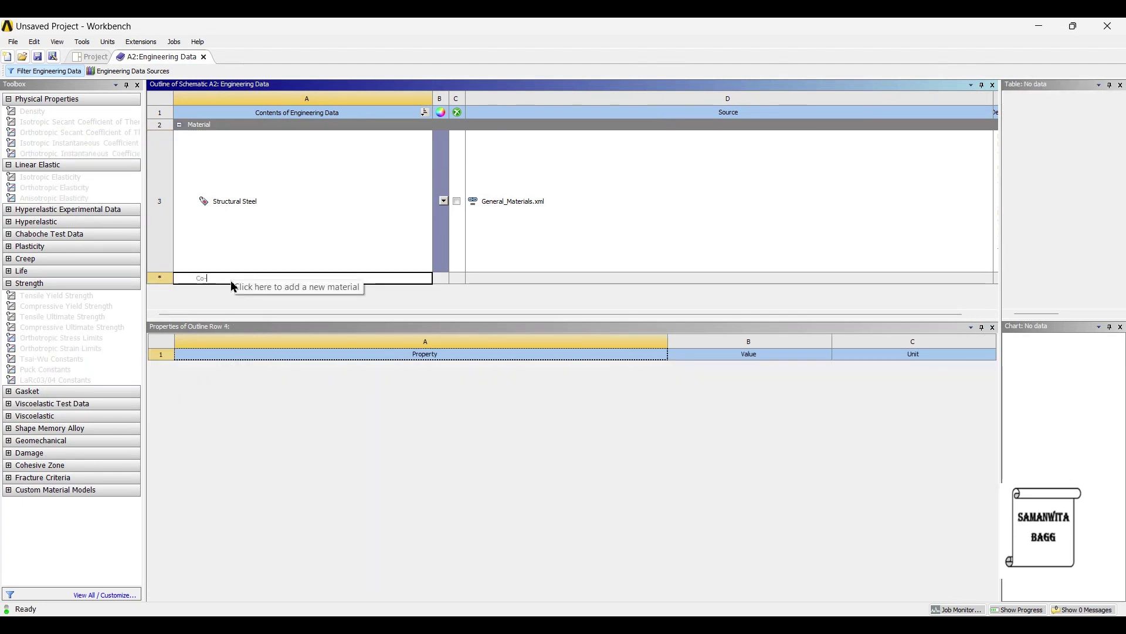
text(V a)
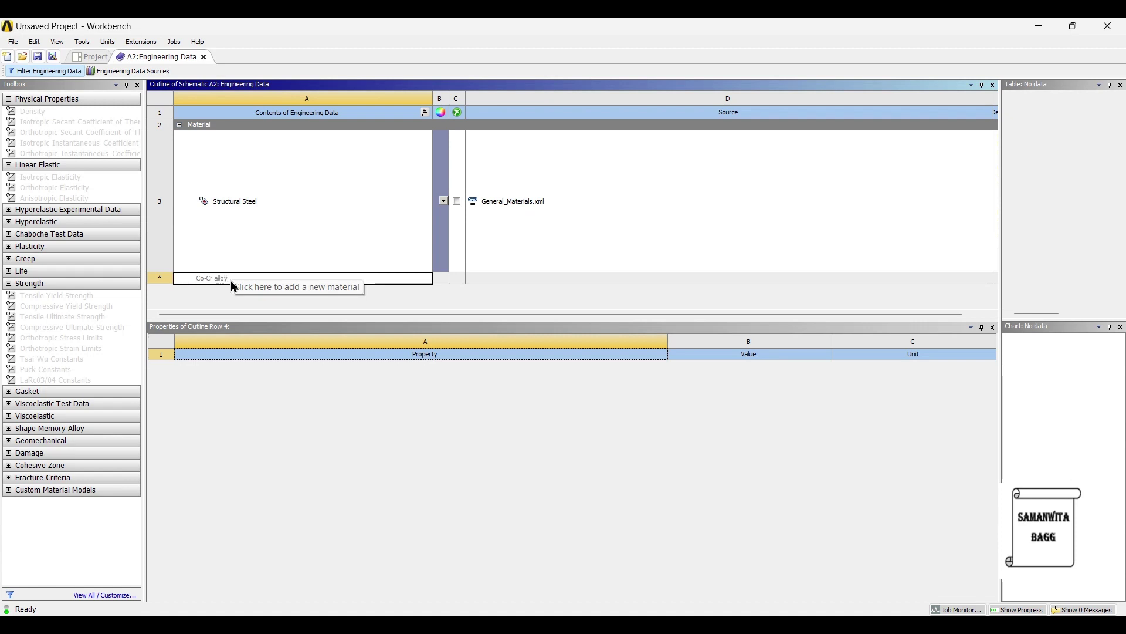
text(lloy)
key(Return)
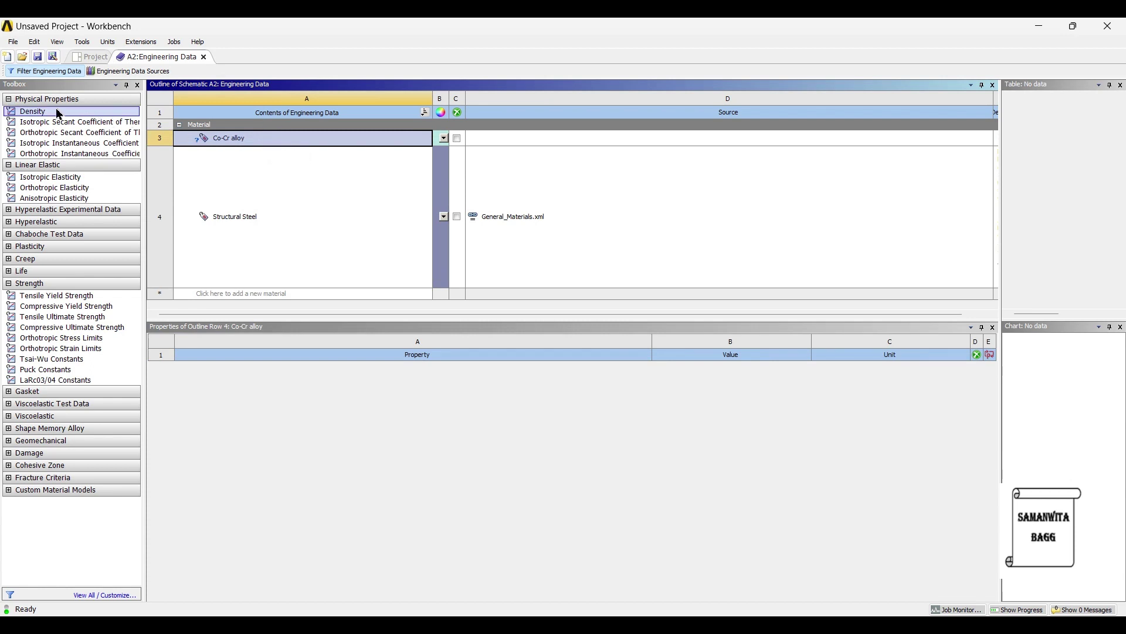
Step: Add a density property to Co-Cr alloy, using the American Elements cobalt chromium page in the browser, and set it to 10 g cm^-3
drag(59, 113, 343, 172)
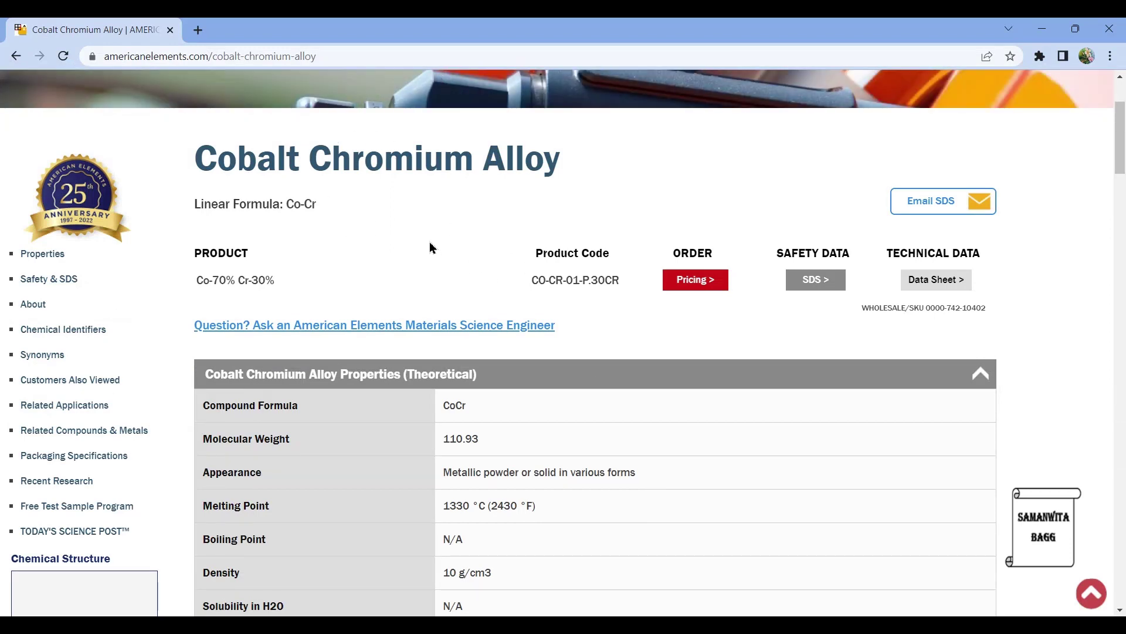
scroll(429, 242, down, 1)
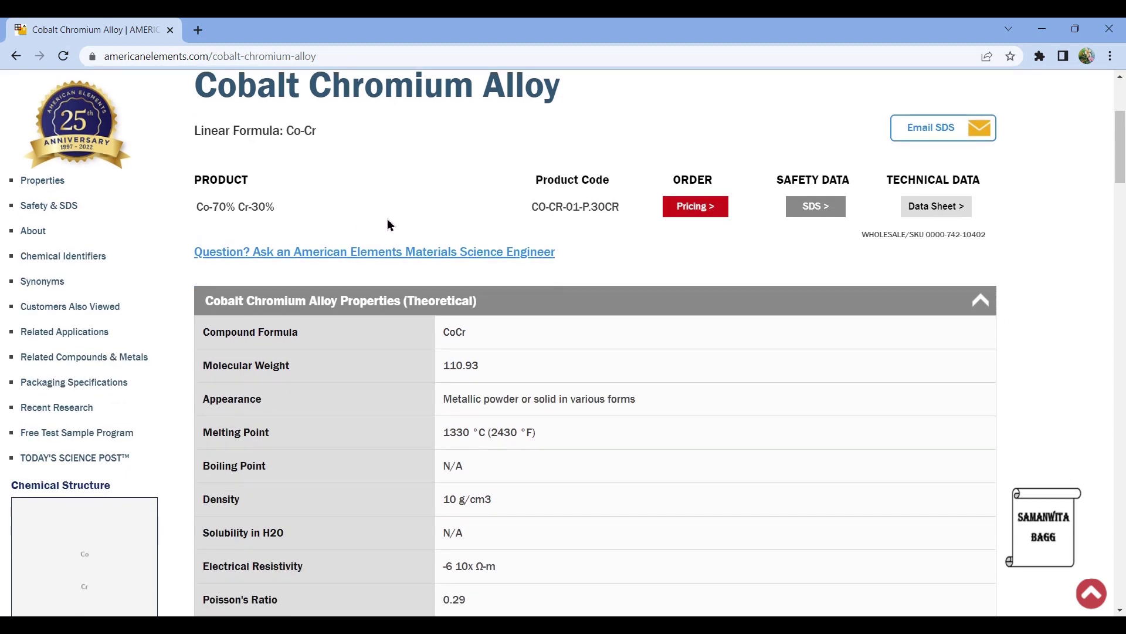
scroll(389, 226, down, 3)
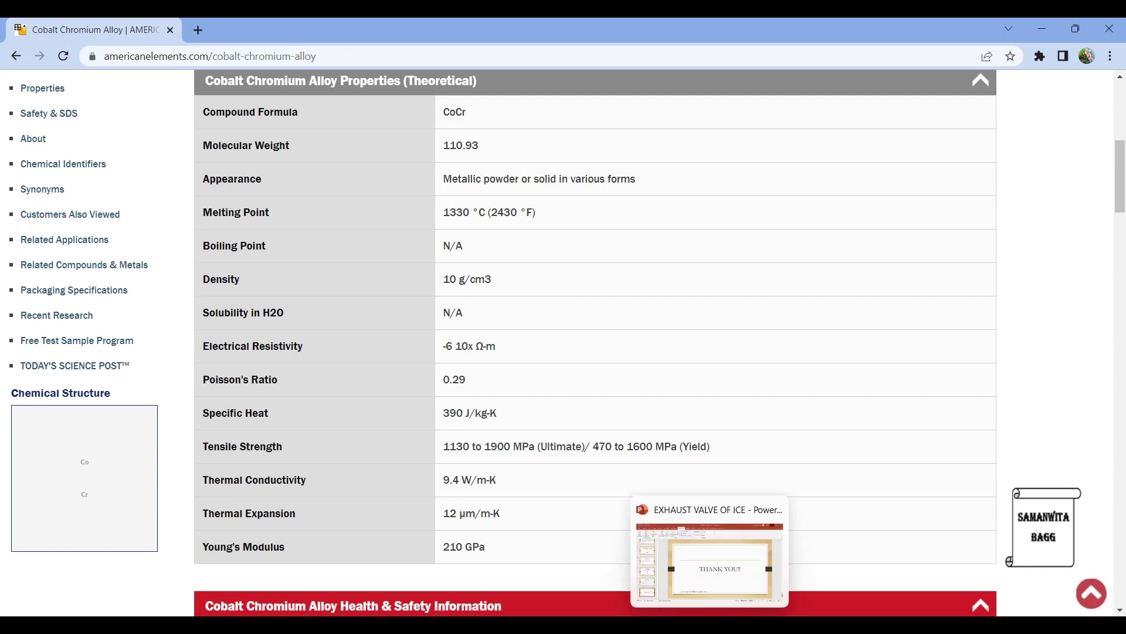
click(698, 625)
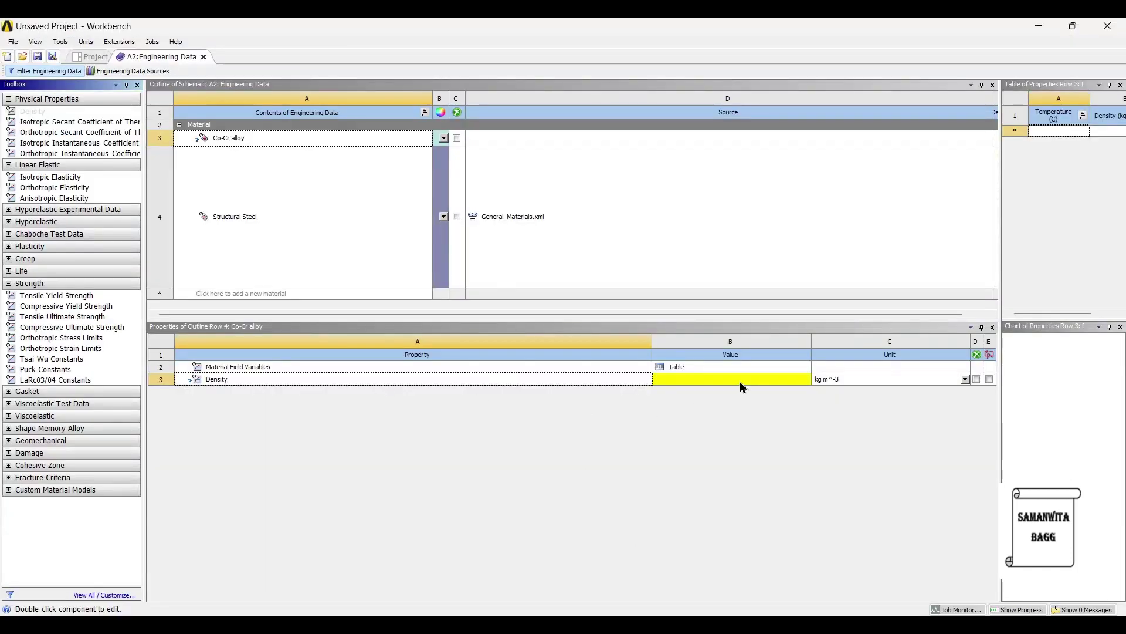
click(868, 380)
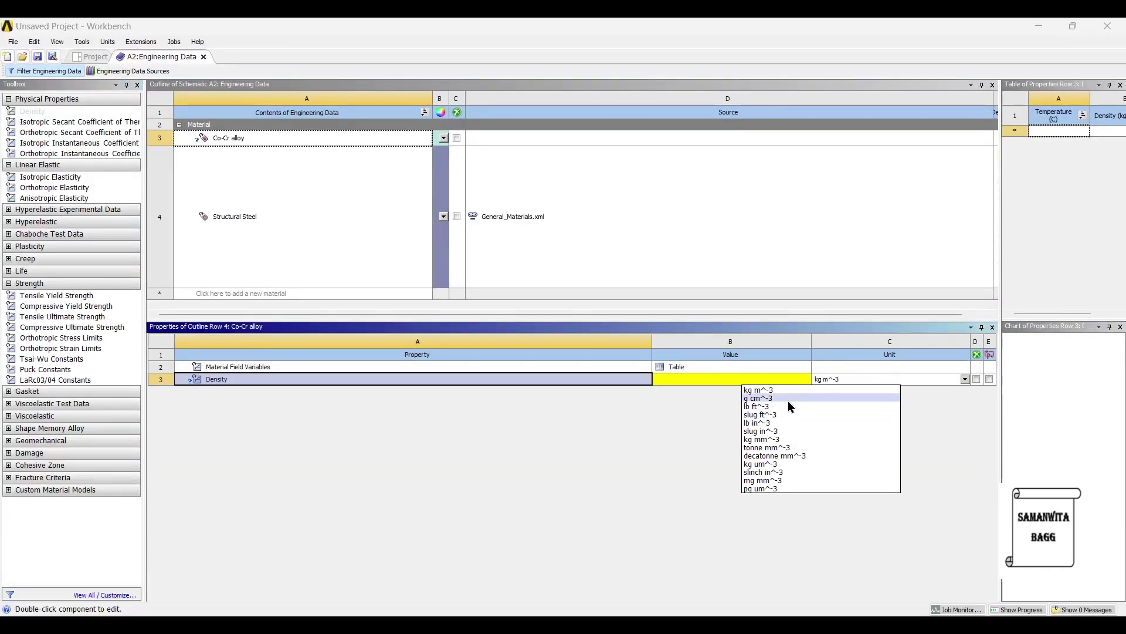
click(789, 400)
click(666, 380)
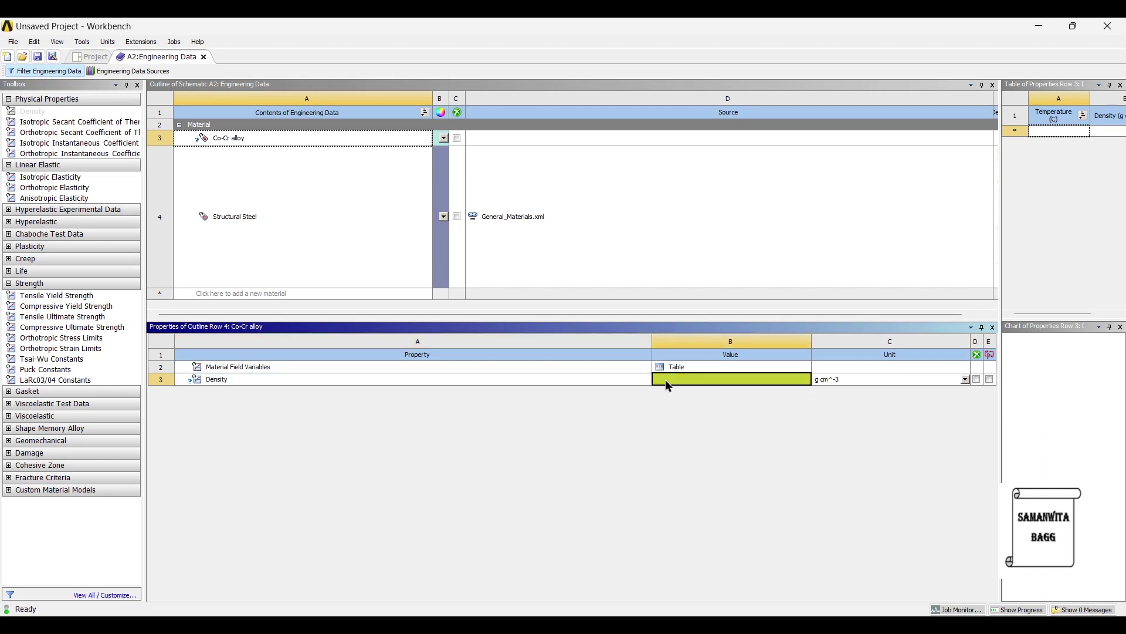
text(10)
key(Return)
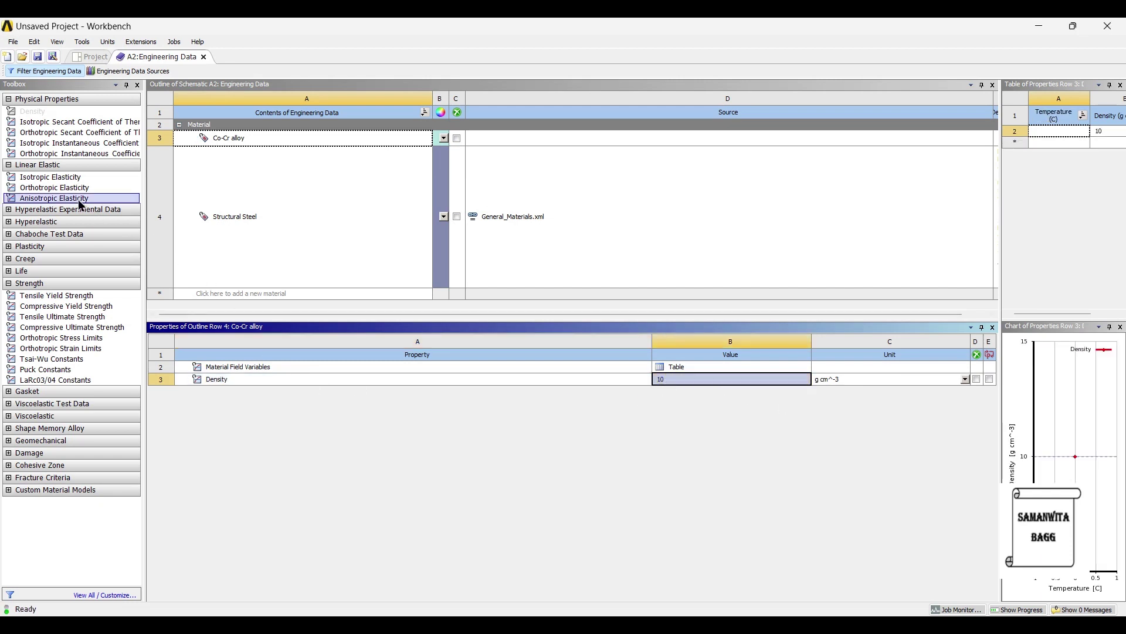
Step: Add isotropic elasticity to Co-Cr alloy with a Young's modulus of 210e9 Pa and a Poisson's ratio of 0.29, consulting the browser's material page
double_click(65, 180)
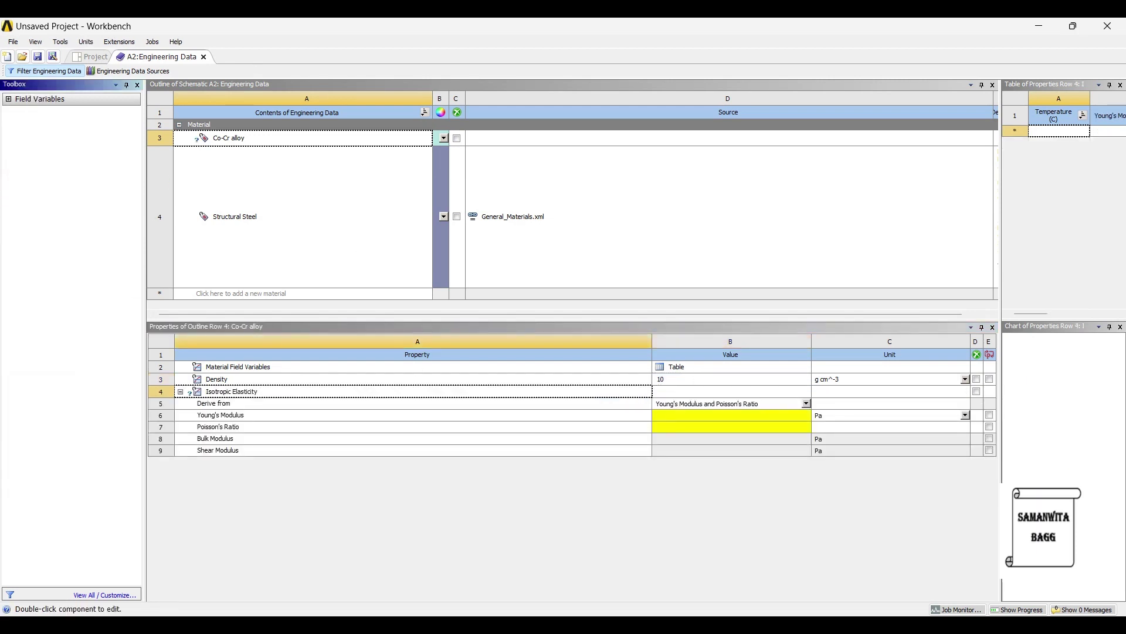
key(alt+Tab)
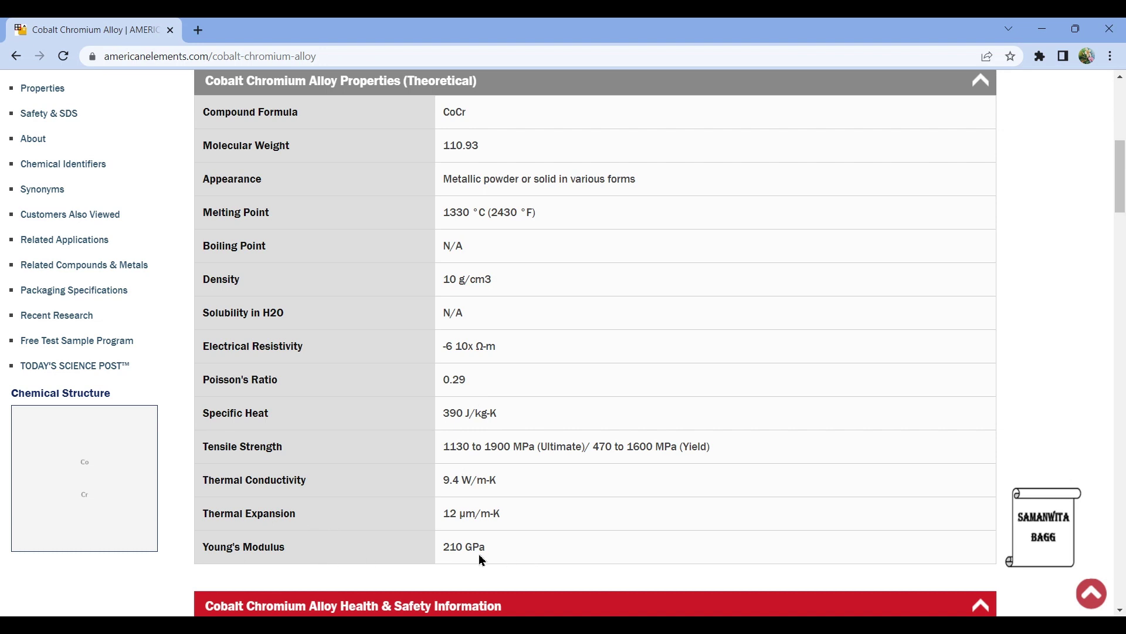
click(710, 551)
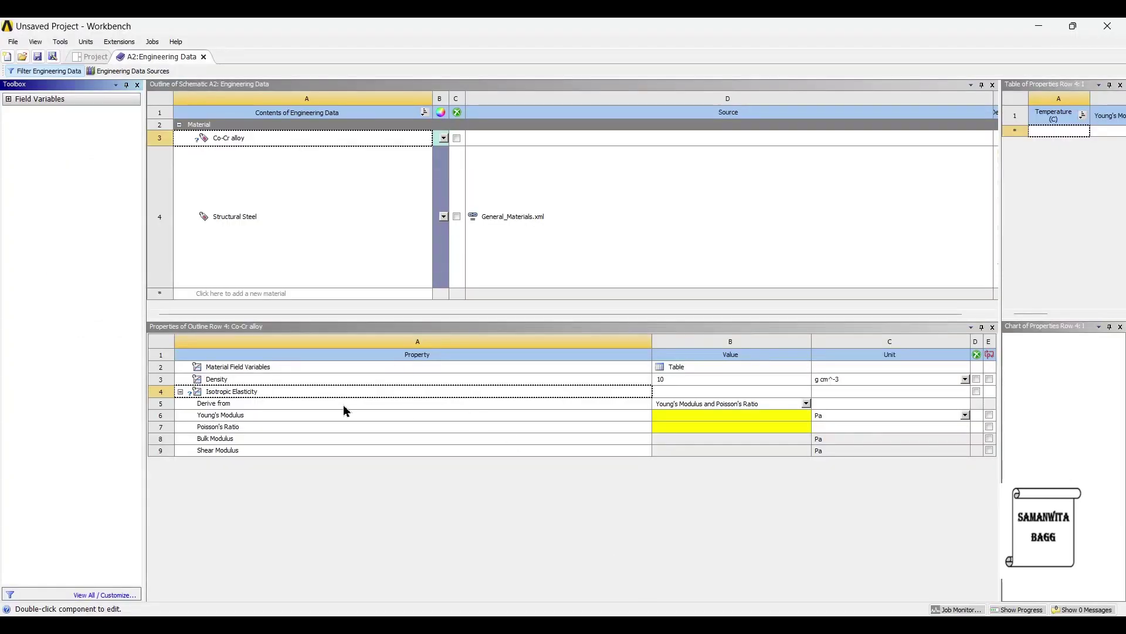
click(666, 419)
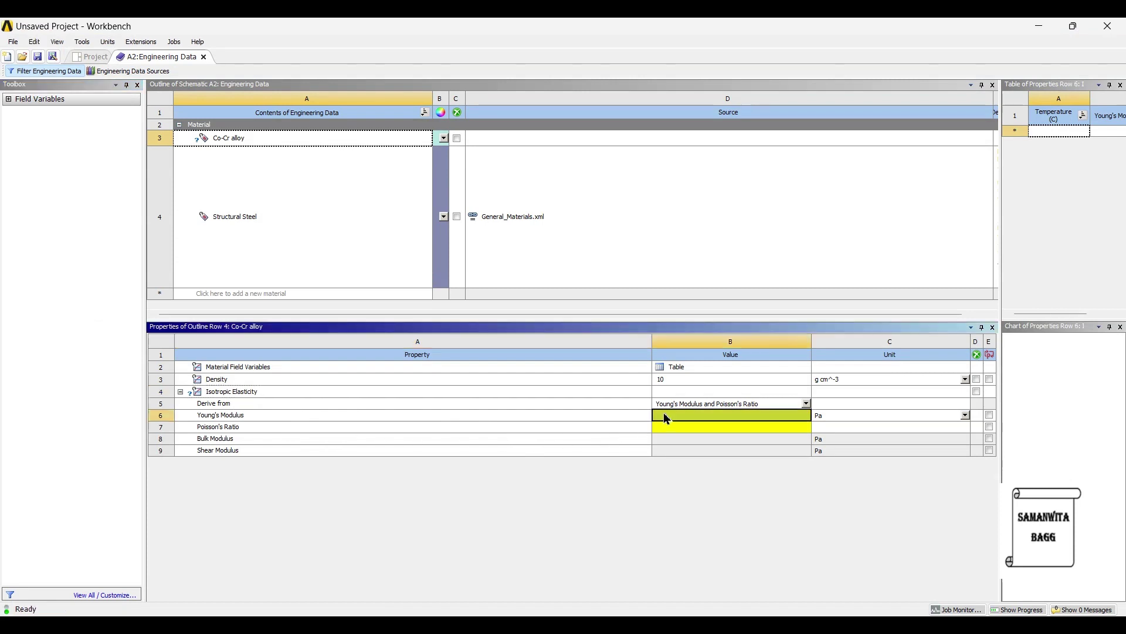
text(21)
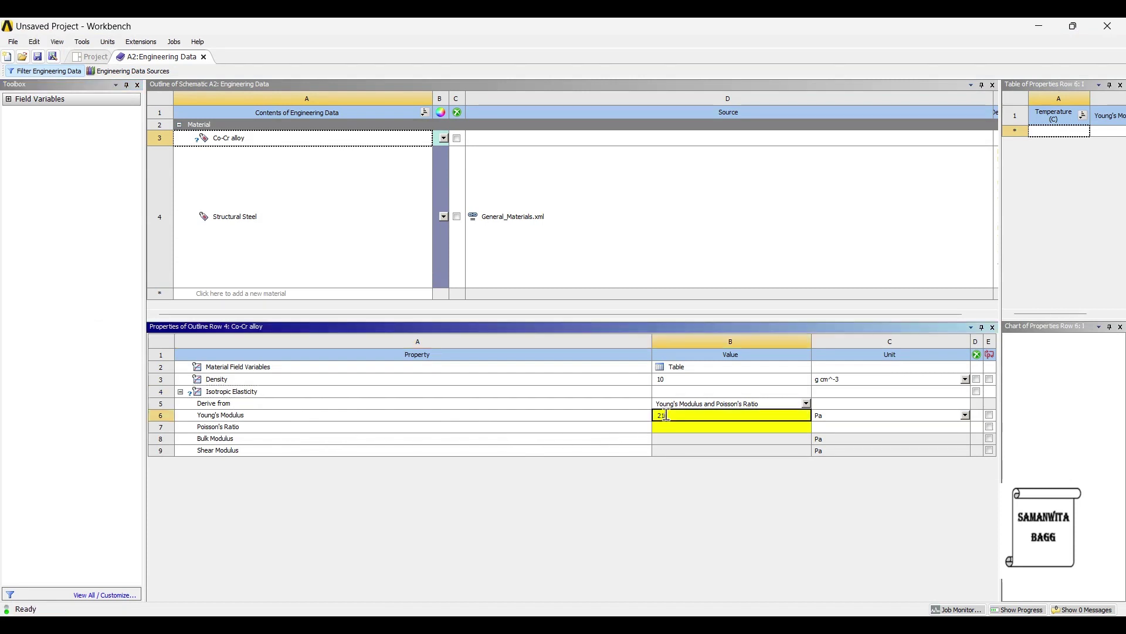
text(0e9)
click(678, 429)
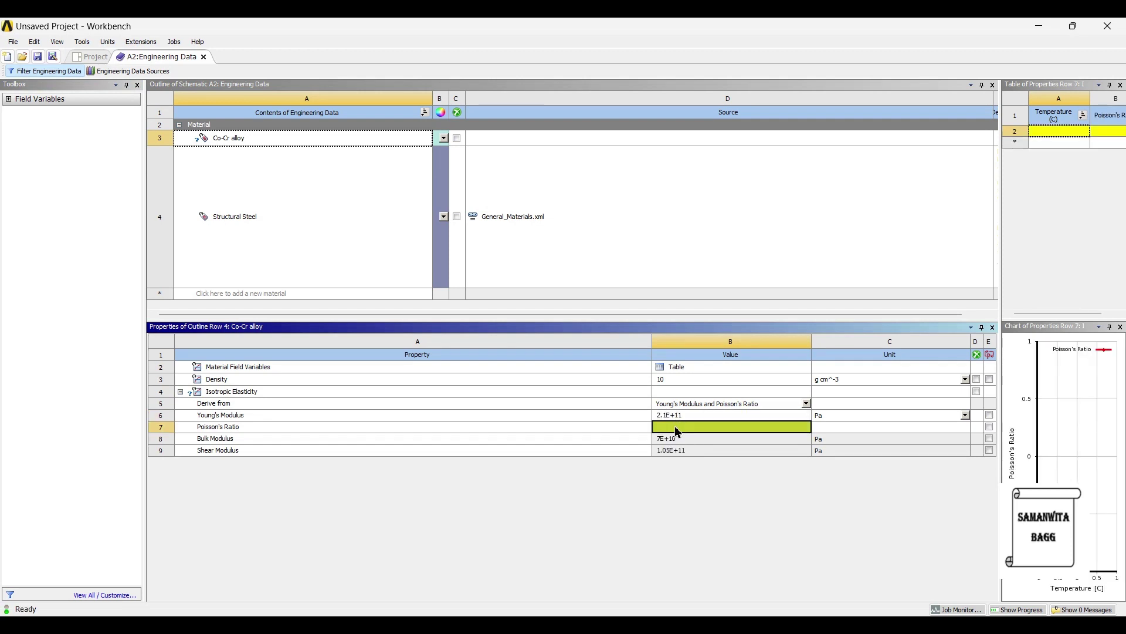
text(0.29)
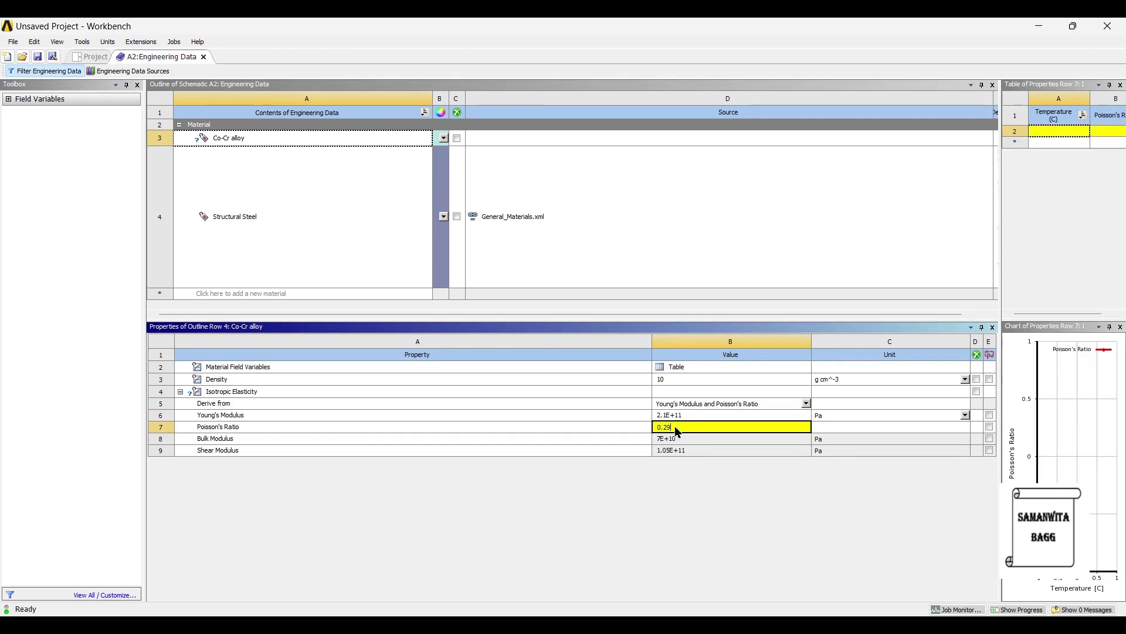
key(Return)
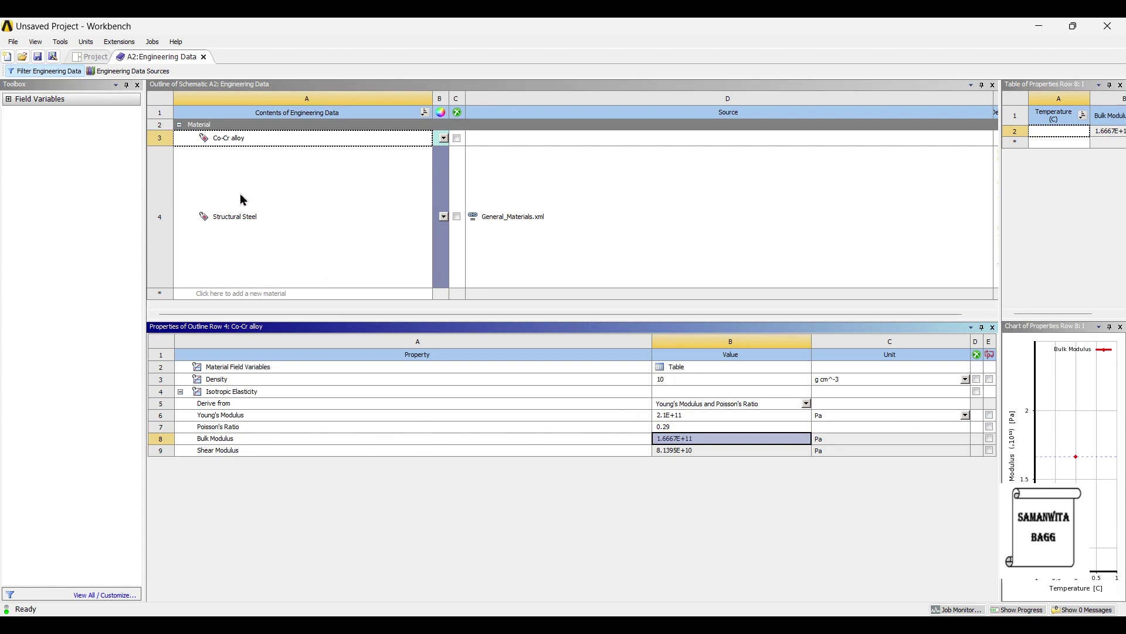
Step: Add a tensile yield strength to Co-Cr alloy and set it to 1900 MPa, consulting the material page in the browser for tensile strength
double_click(242, 139)
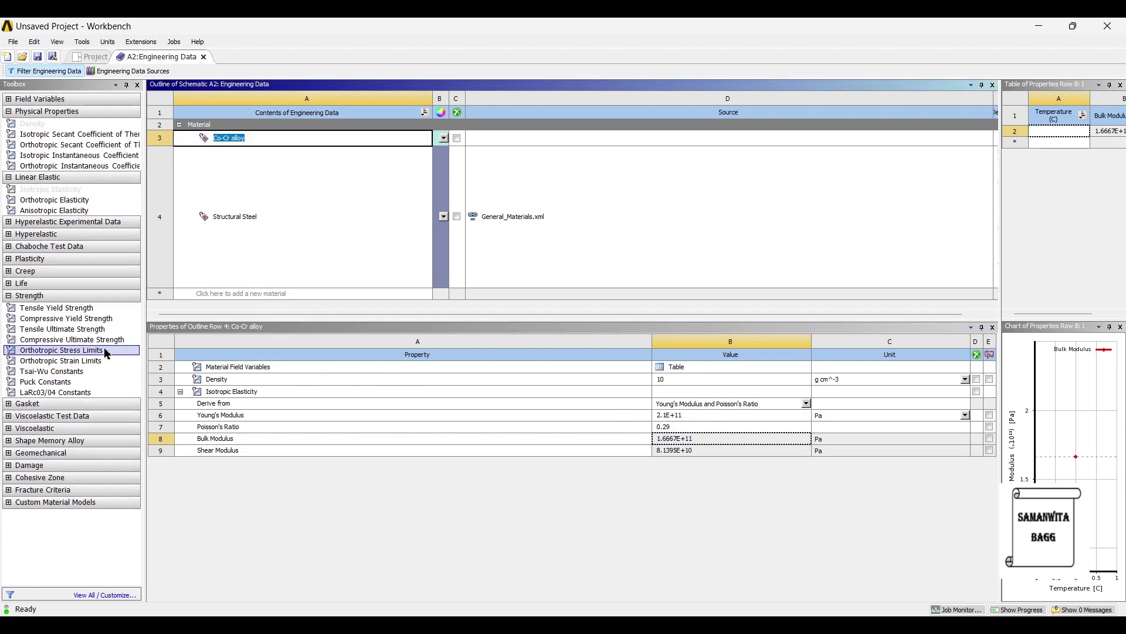
click(82, 308)
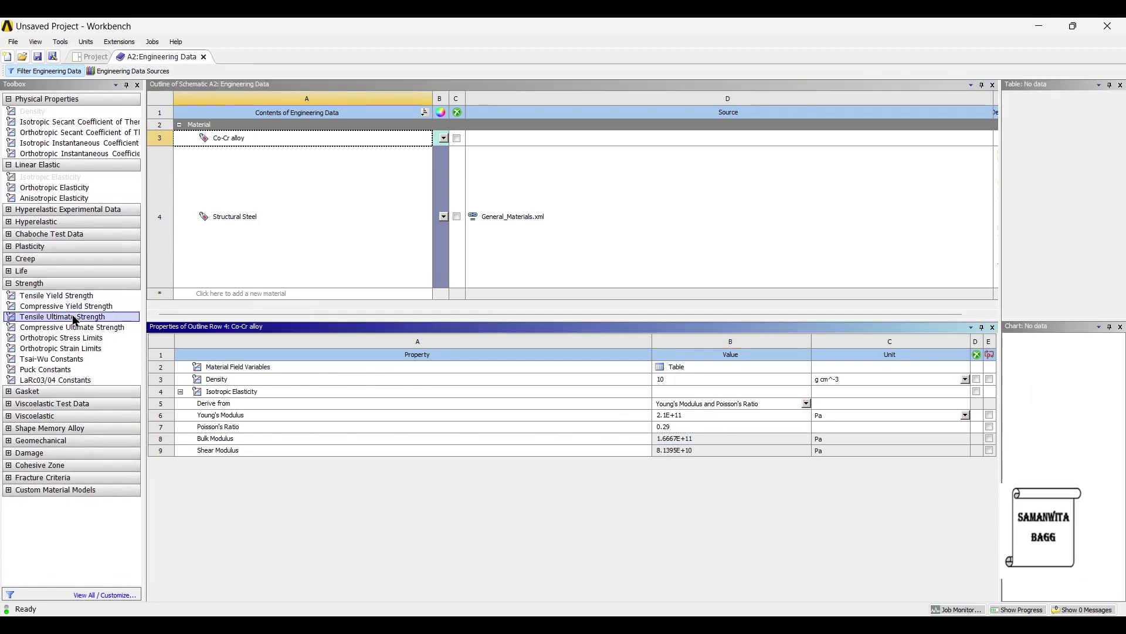
drag(78, 300, 328, 481)
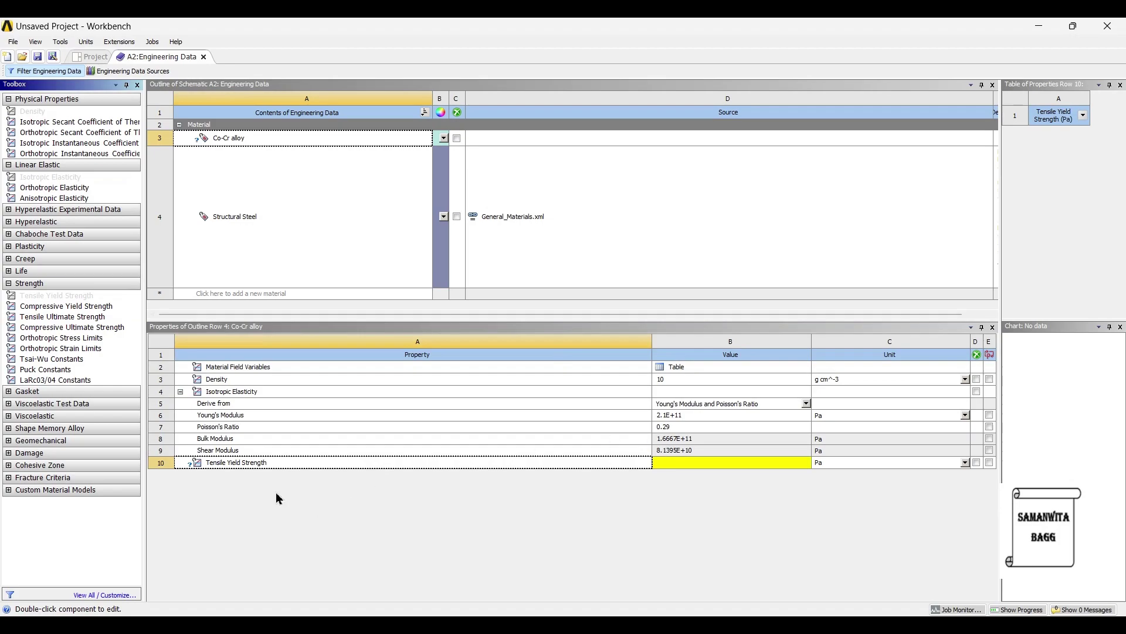
key(alt+Tab)
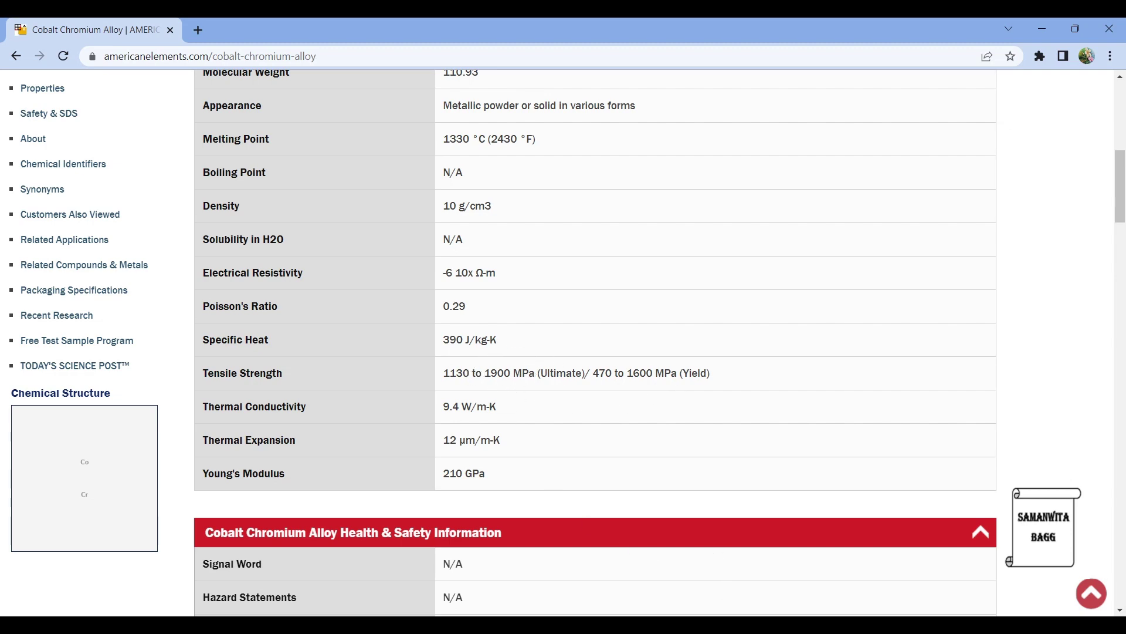
key(alt+Tab)
click(827, 467)
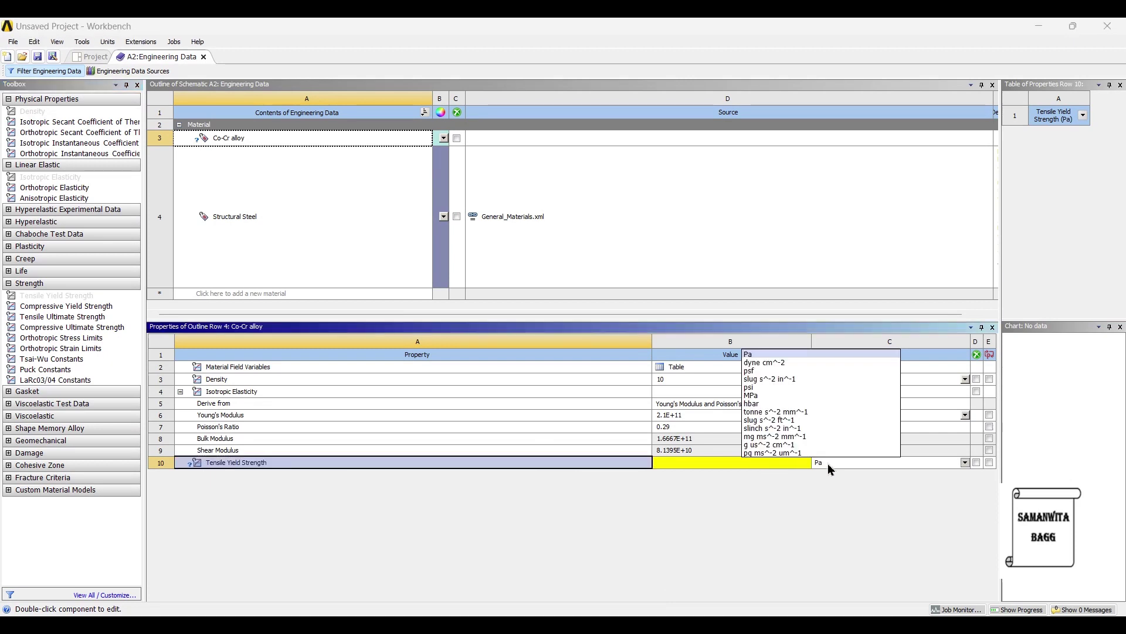
click(795, 394)
click(753, 466)
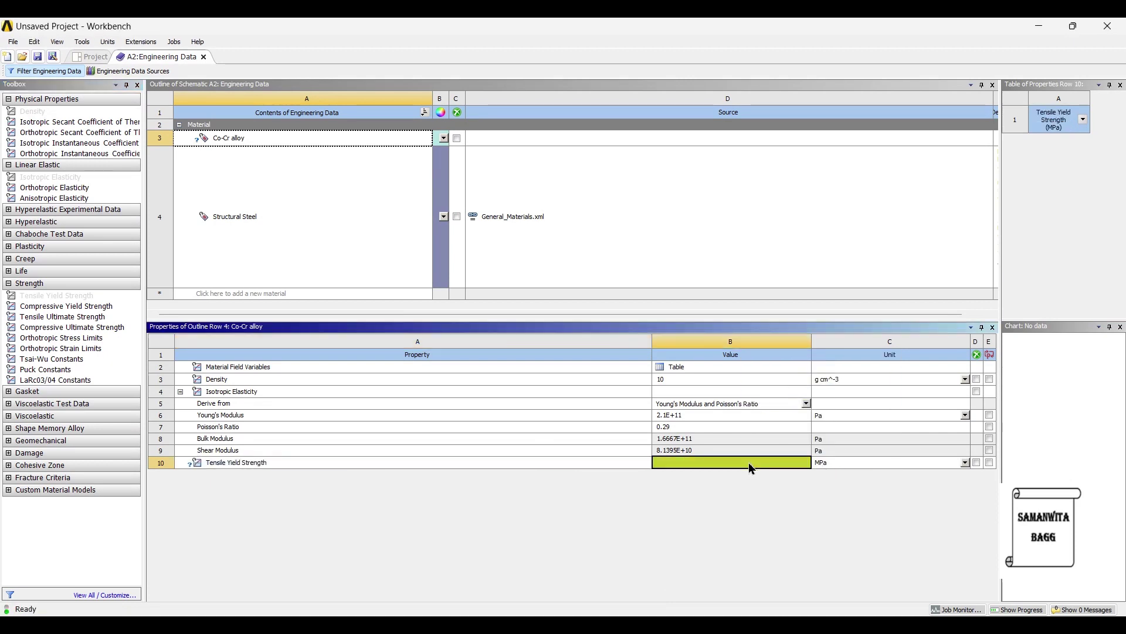
text(1900)
key(Return)
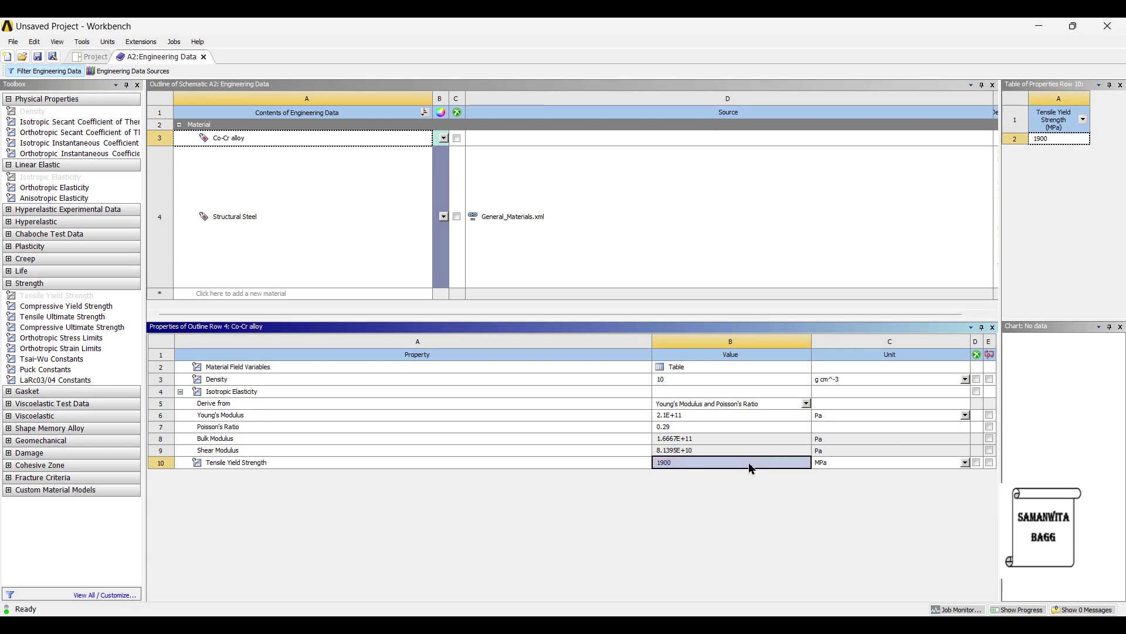
Step: Return to the project schematic and update the project with the new material data
click(89, 58)
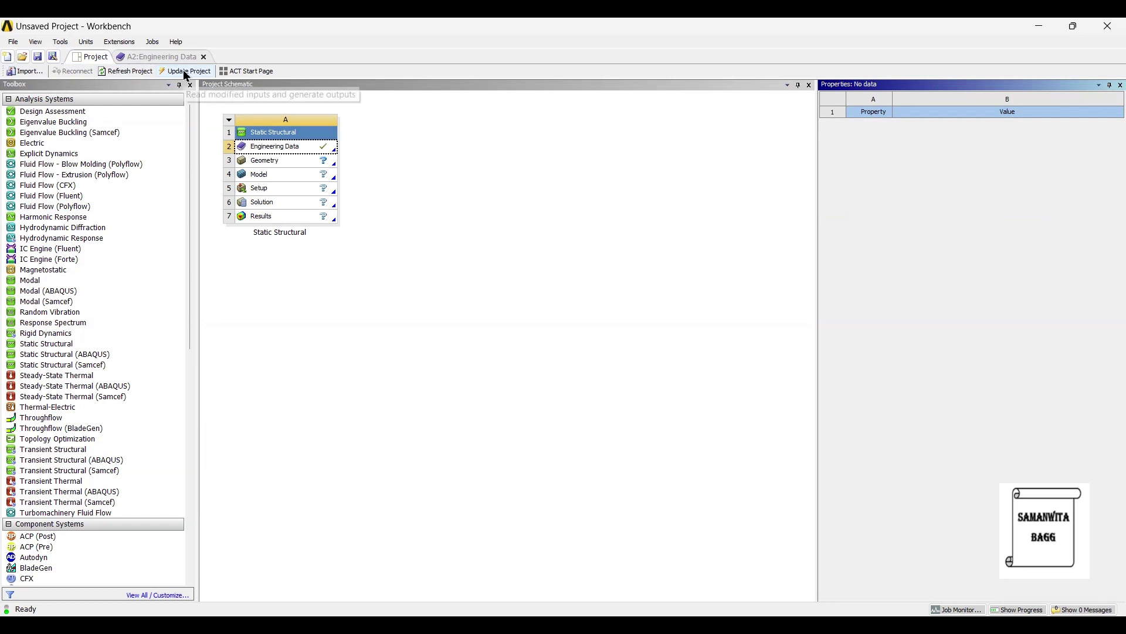
click(165, 70)
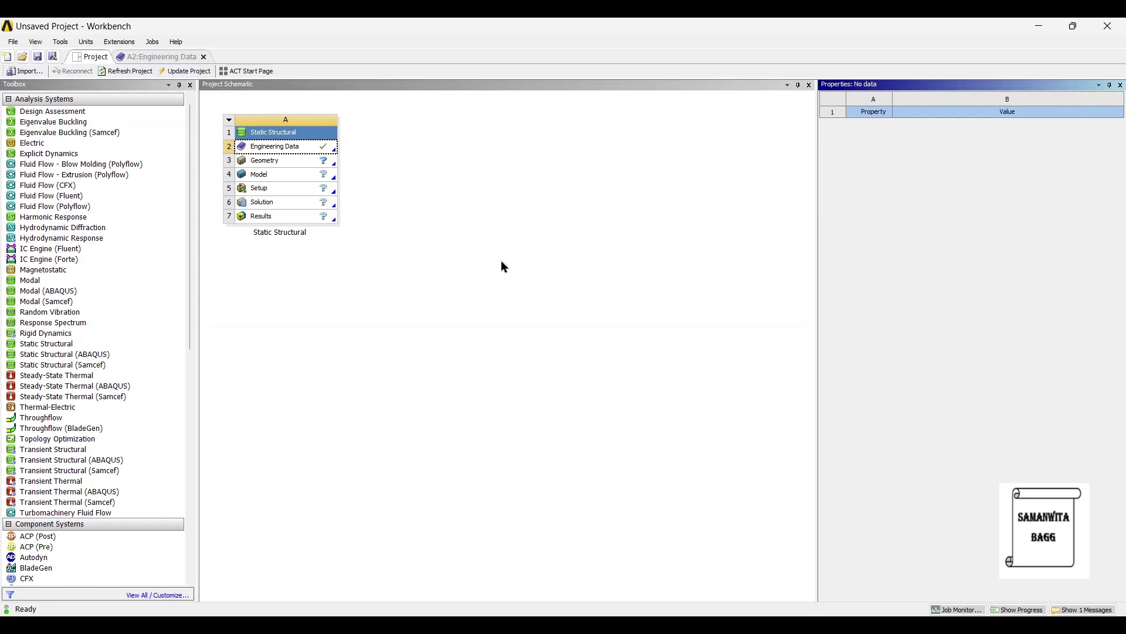
Step: Import Exhaust Valve.stp from the Engine Valve folder as the geometry of the static structural system
click(283, 161)
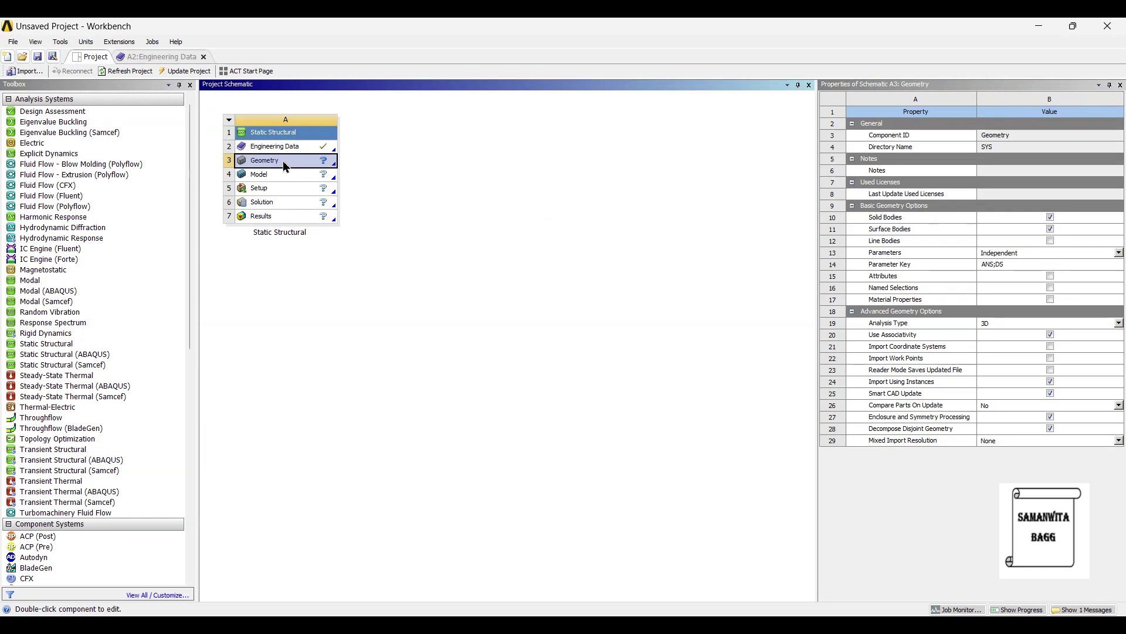
right_click(283, 166)
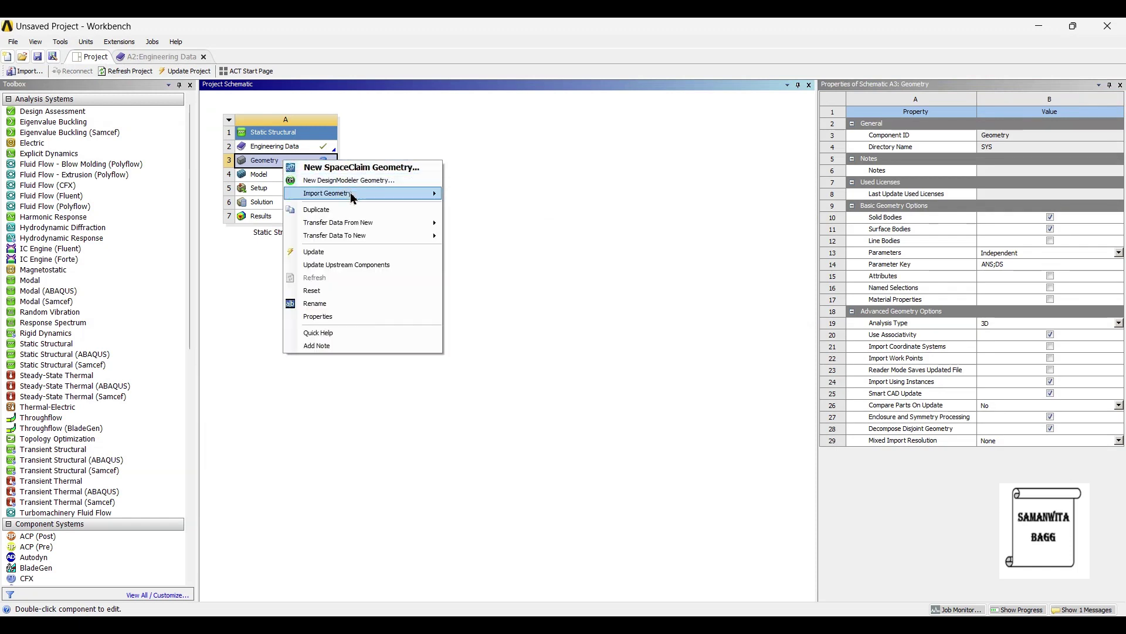
mouse_move(352, 193)
click(459, 195)
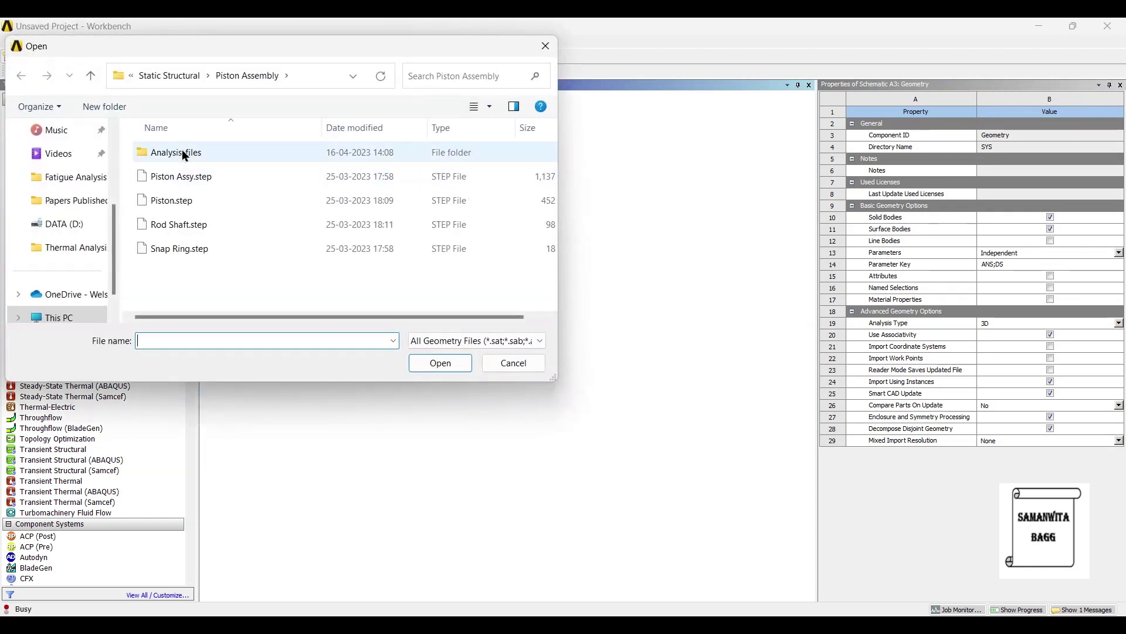
click(199, 83)
scroll(263, 269, down, 1)
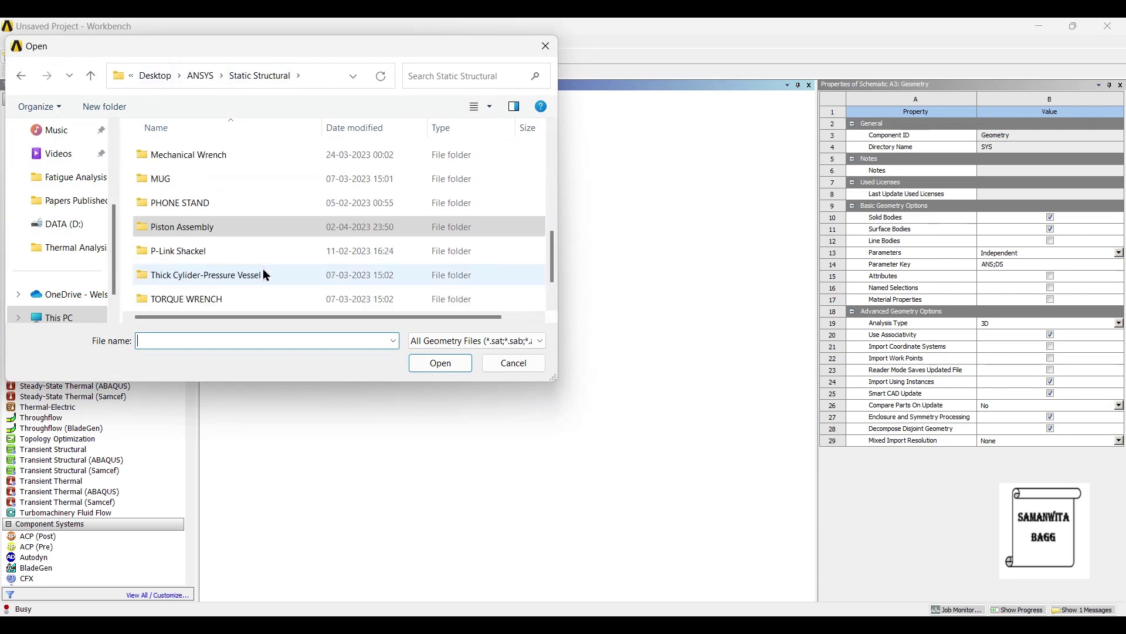
scroll(203, 281, up, 2)
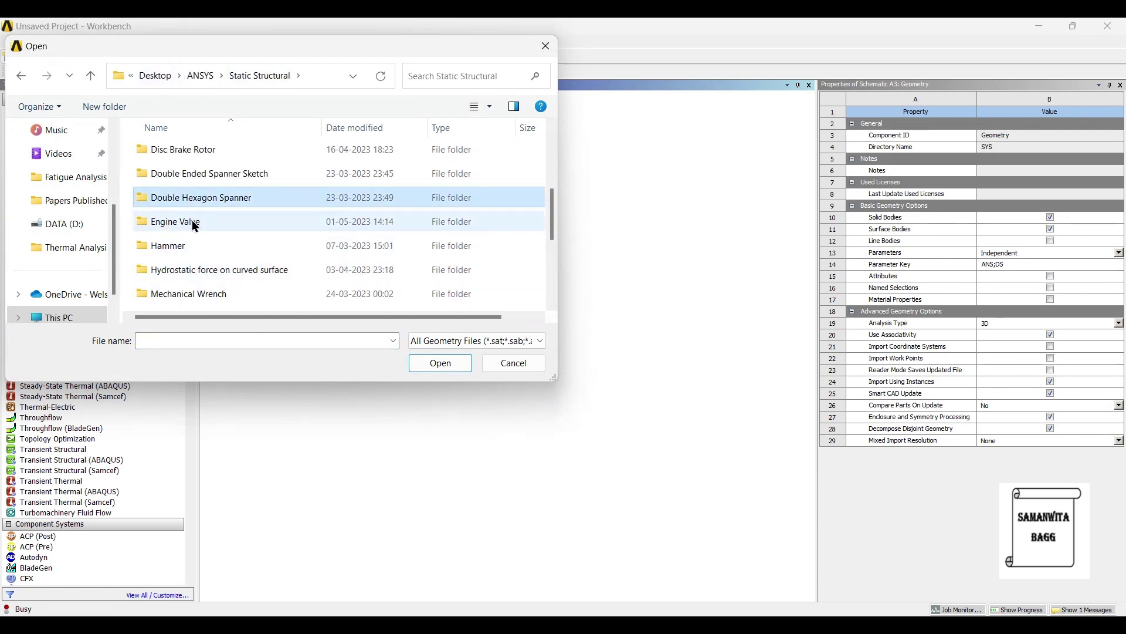
double_click(191, 220)
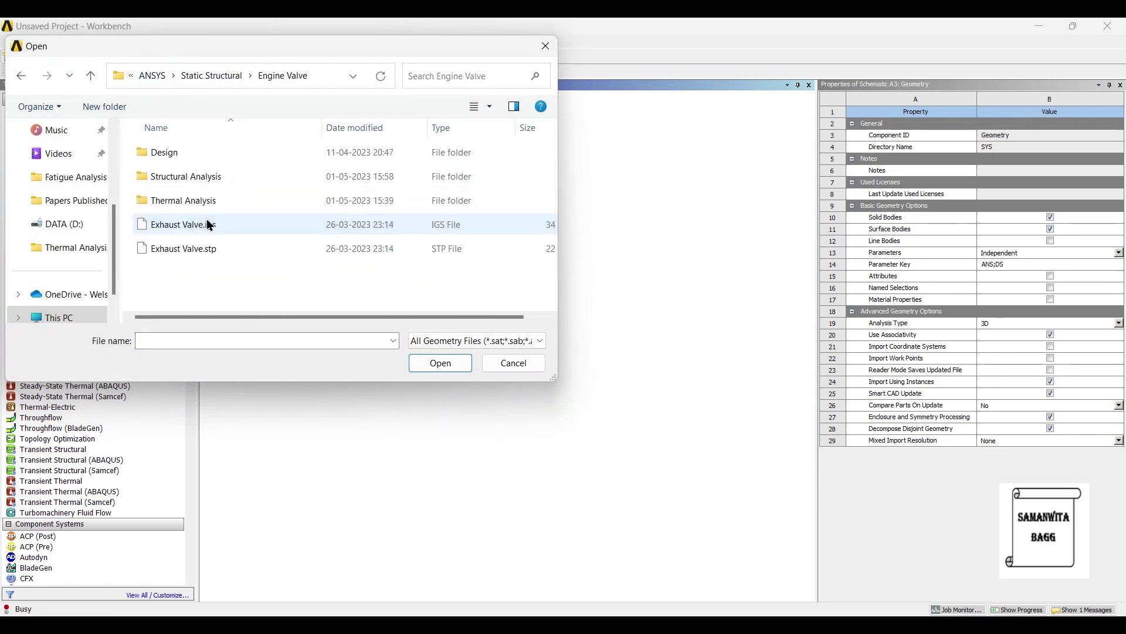
click(233, 251)
click(425, 365)
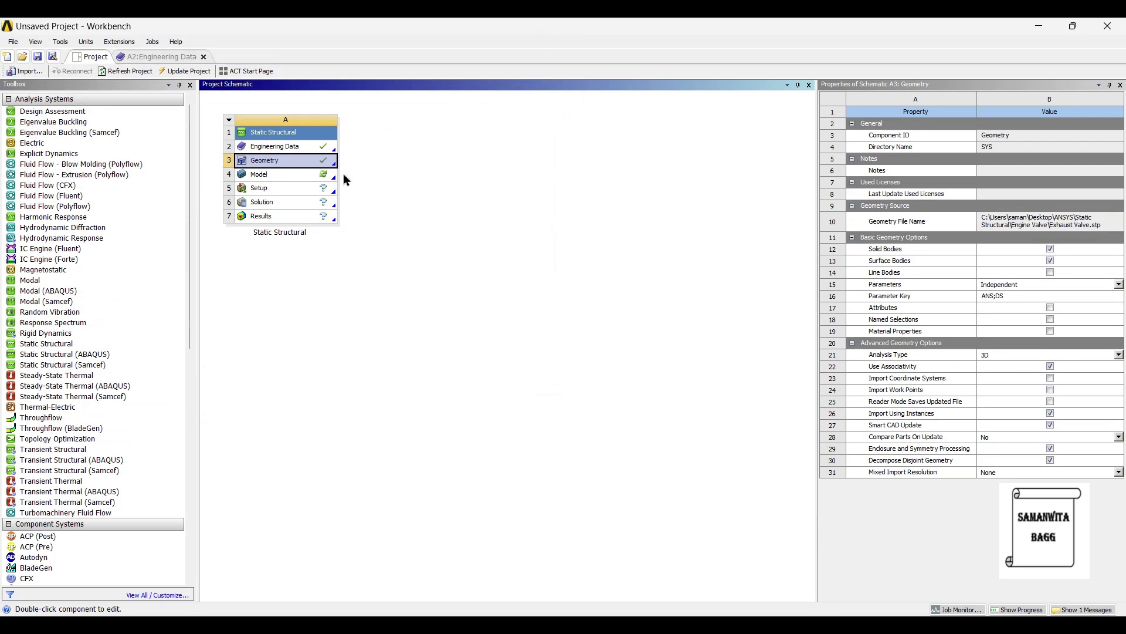
Step: Open the model in Mechanical and assign the Co-Cr alloy material to the valve body
double_click(277, 174)
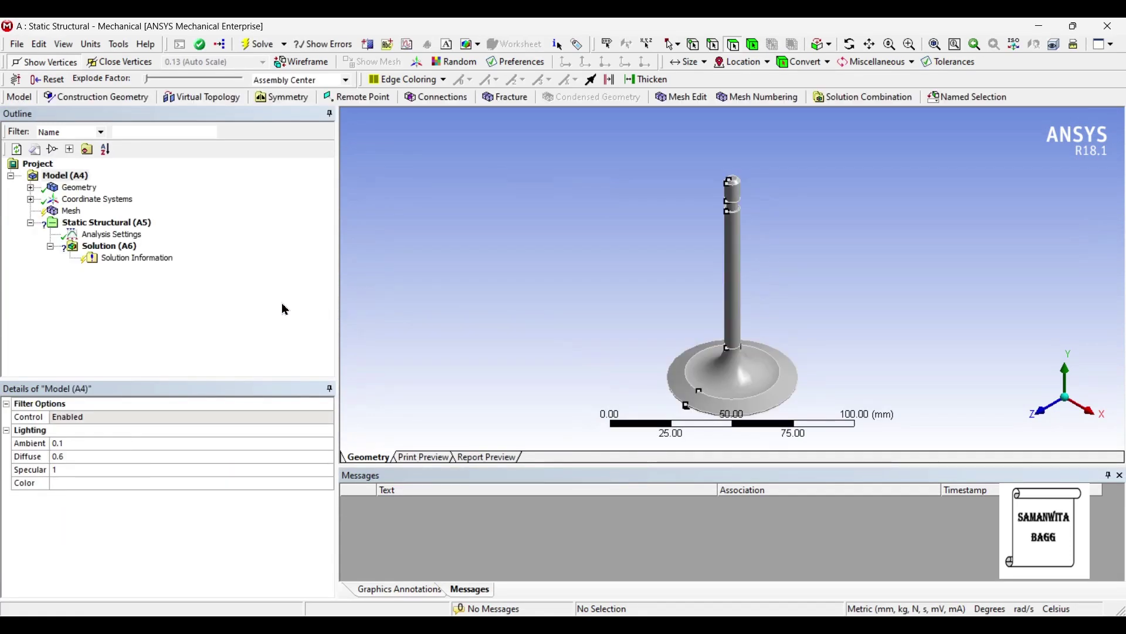
click(32, 188)
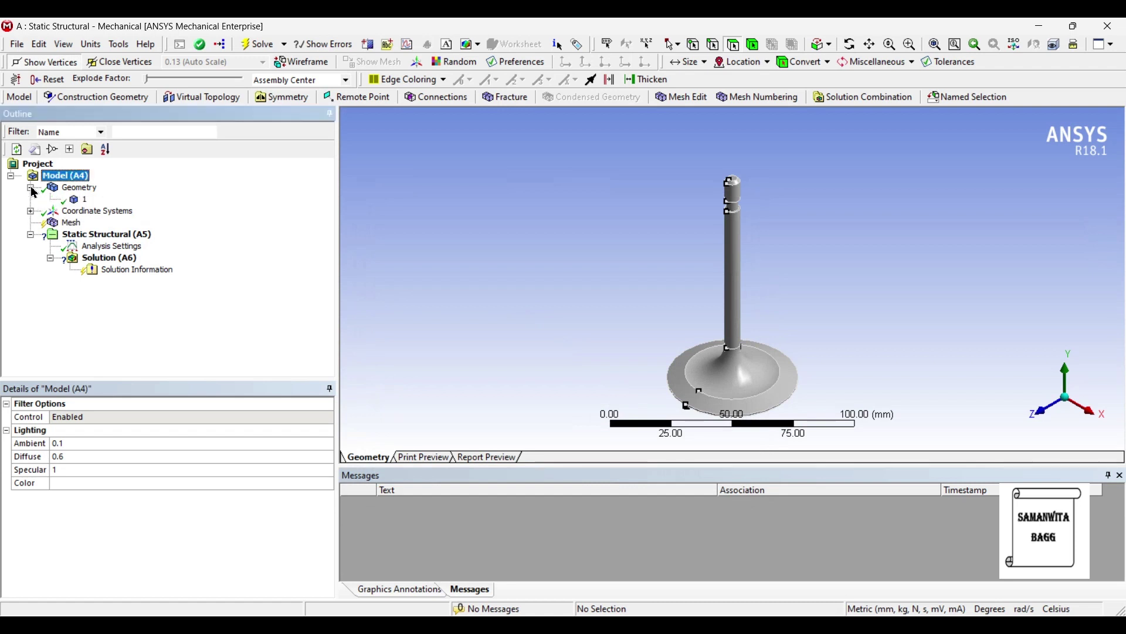
click(85, 201)
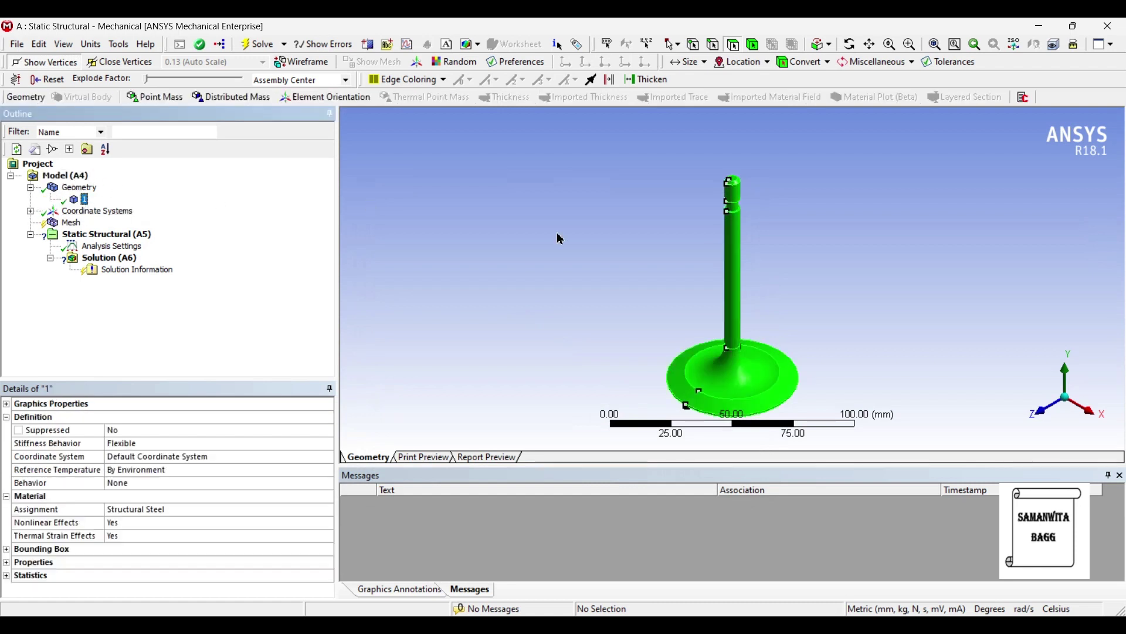
click(171, 509)
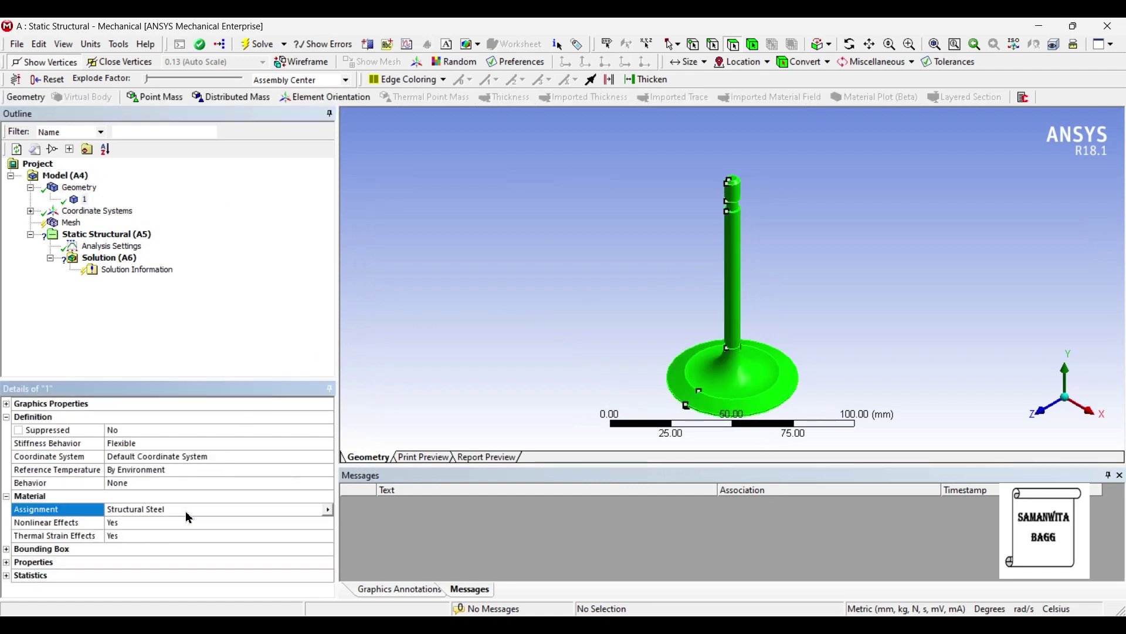
click(328, 510)
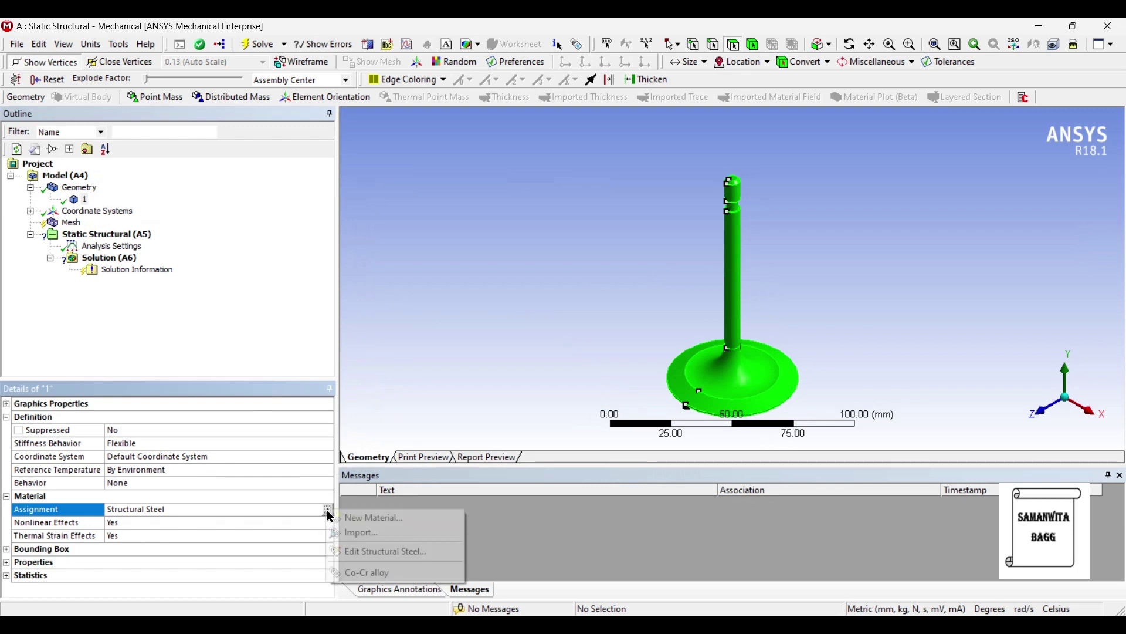
click(414, 572)
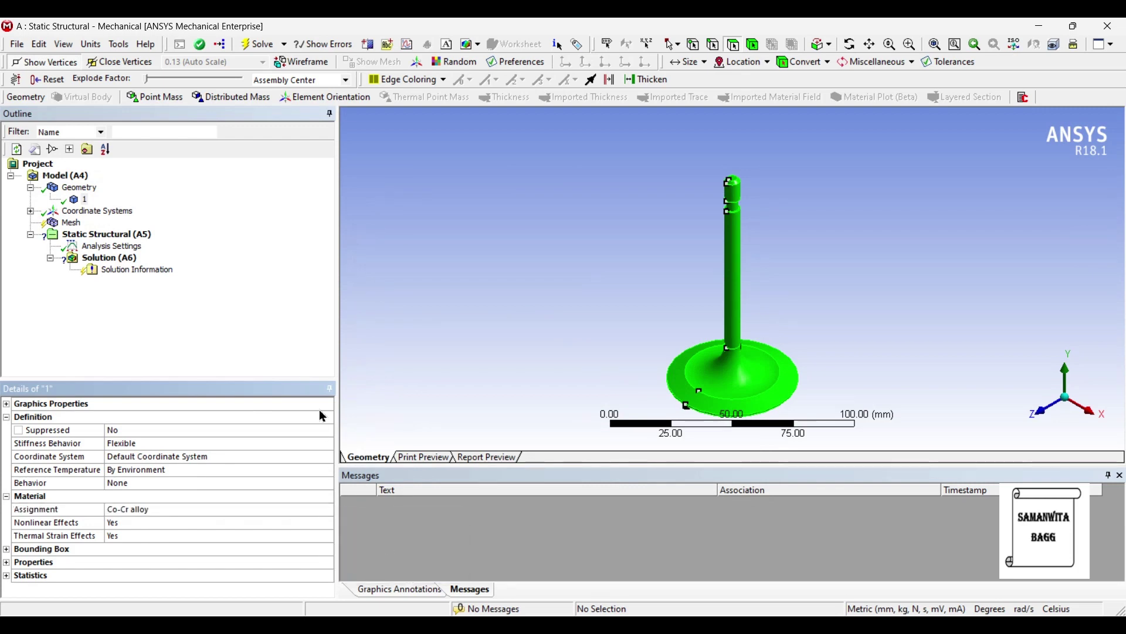
Step: Set the mesh relevance center to Fine and generate the valve's mesh
click(71, 223)
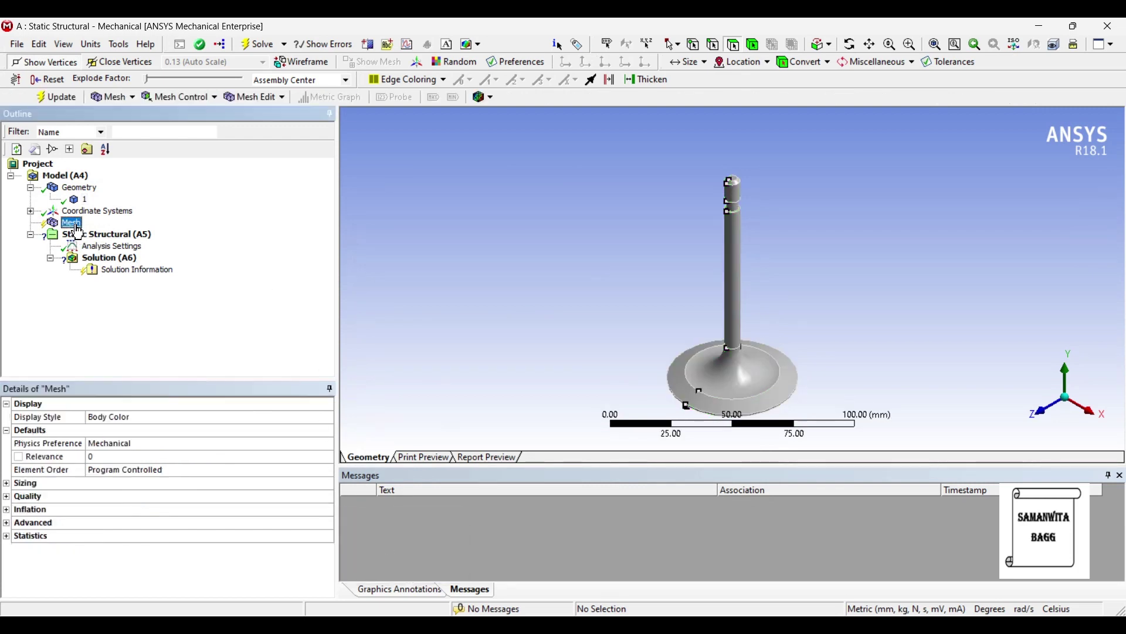
click(6, 483)
click(117, 509)
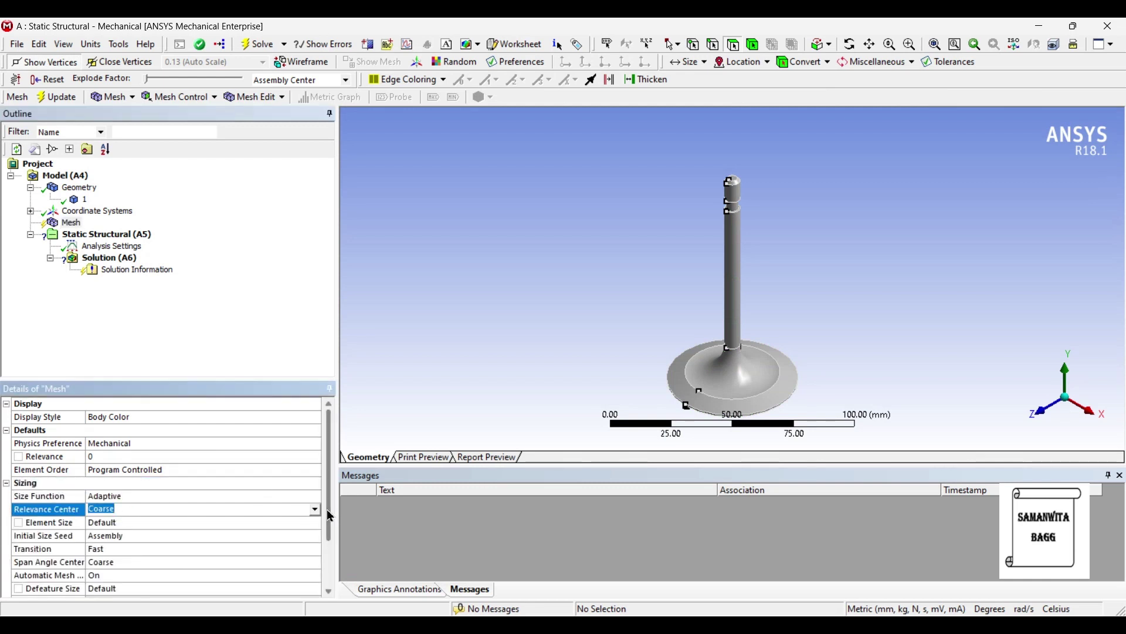
click(315, 510)
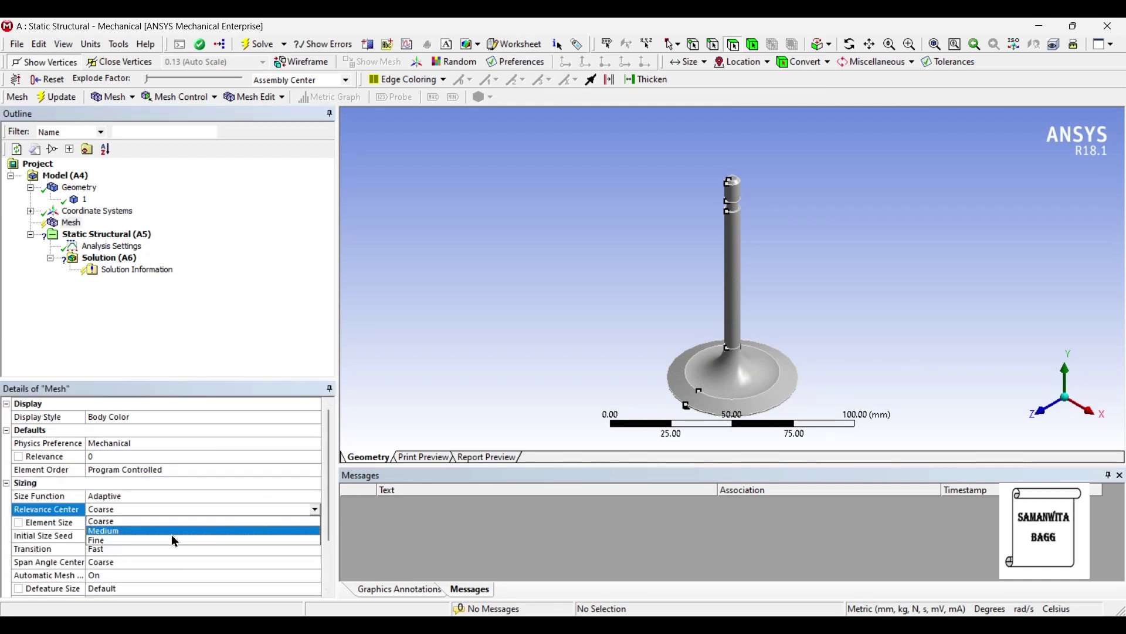
click(174, 540)
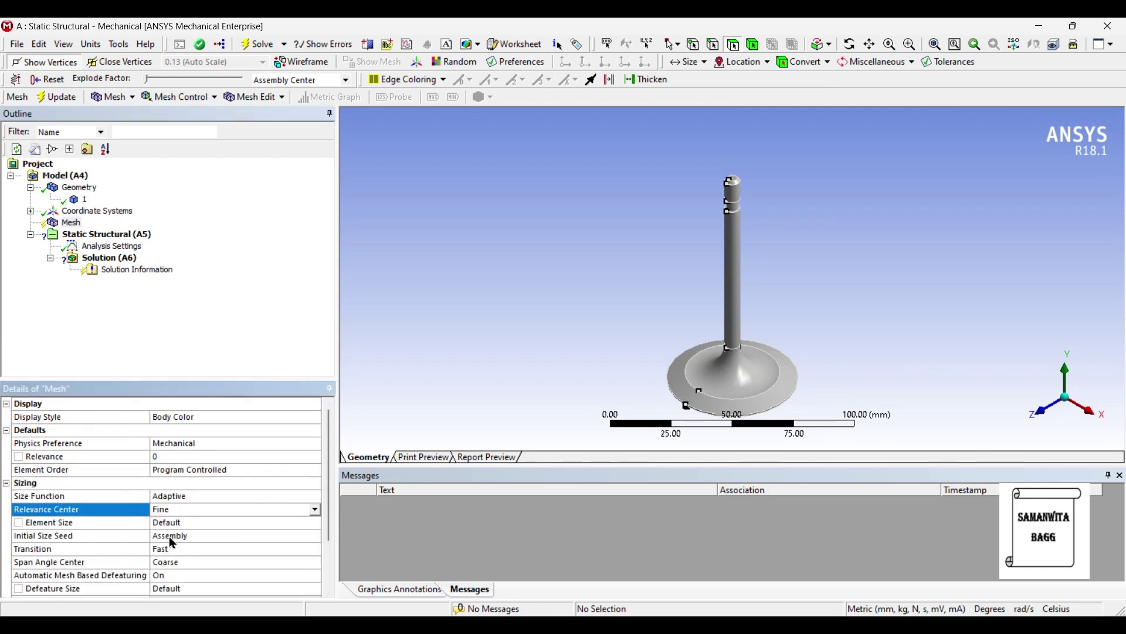
click(56, 96)
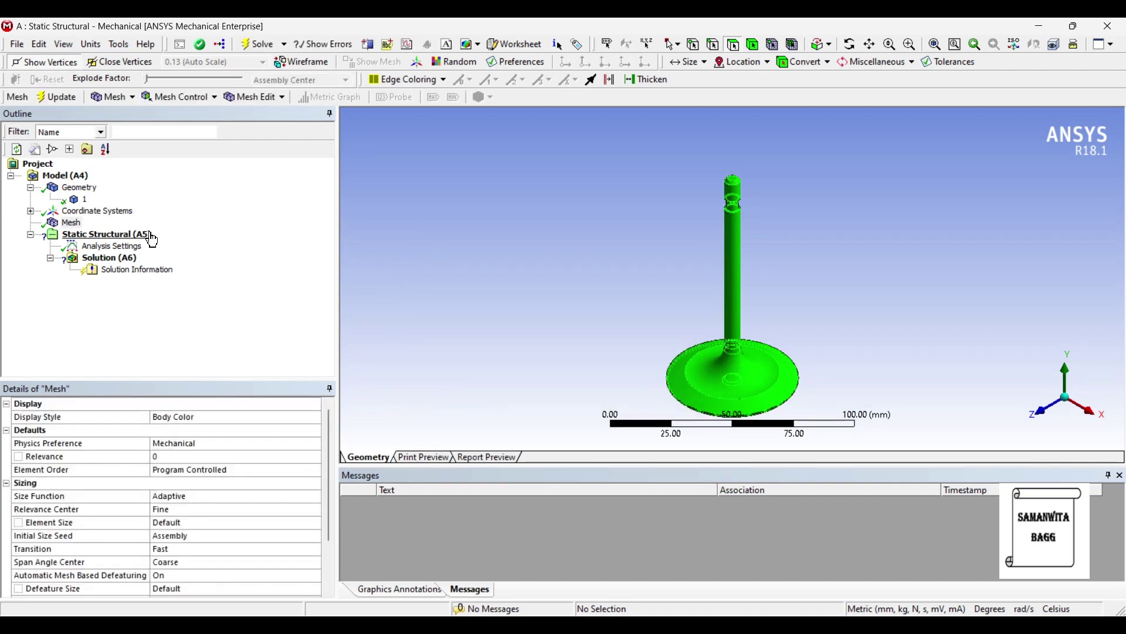
Step: Add a fixed support to the small end face at the tip of the valve stem
click(117, 234)
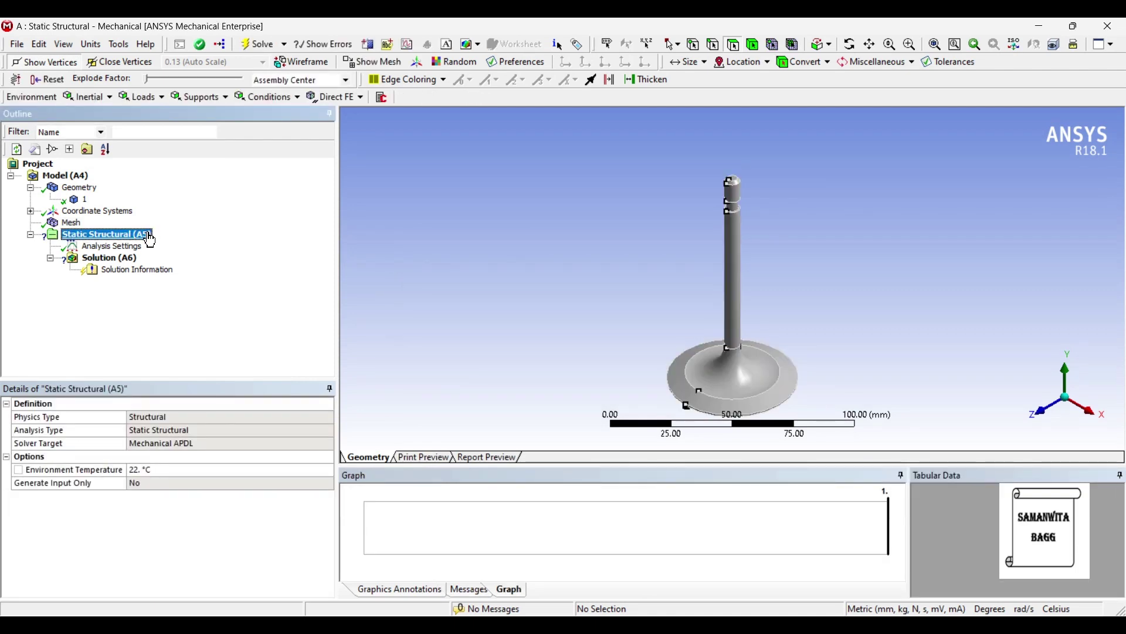
right_click(150, 240)
mouse_move(161, 241)
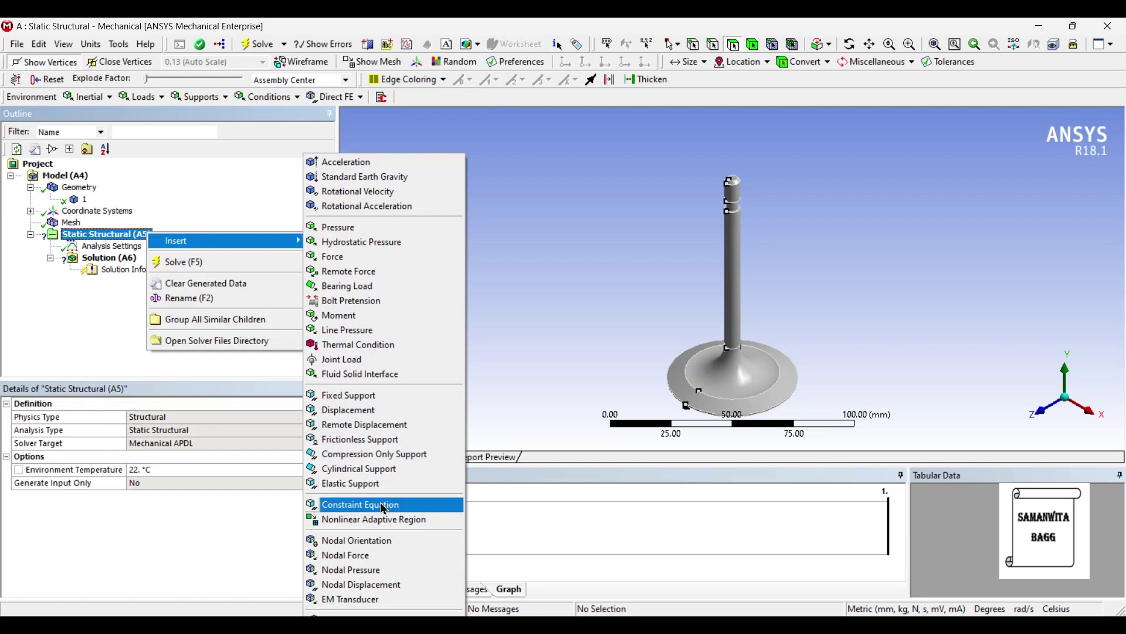
click(375, 396)
scroll(708, 180, up, 2)
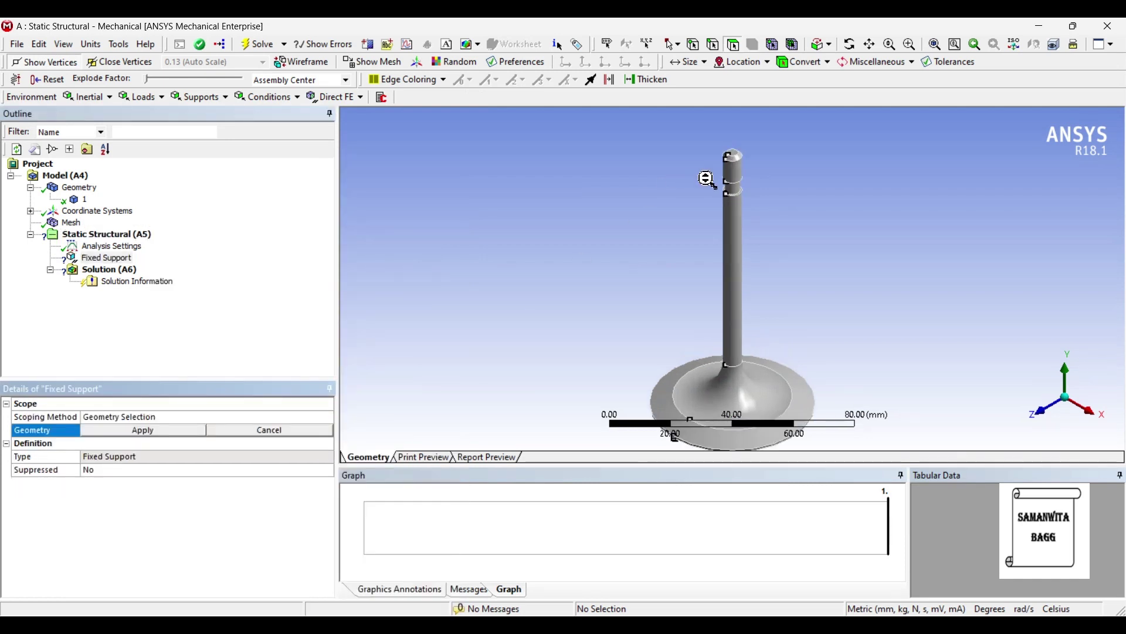
scroll(744, 155, up, 2)
click(740, 157)
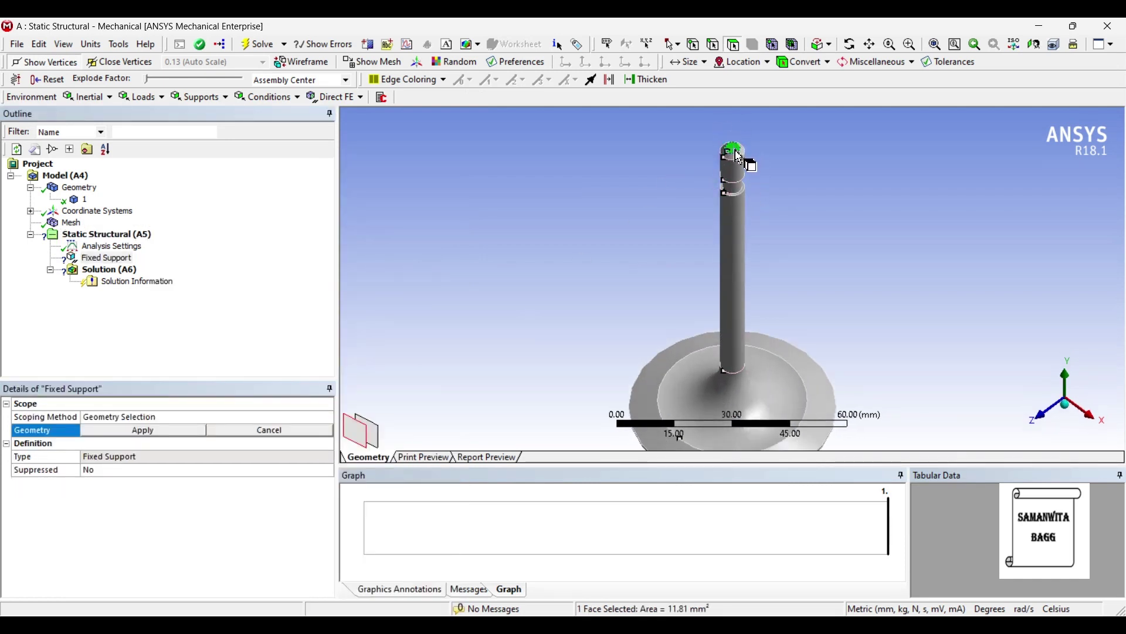
click(144, 432)
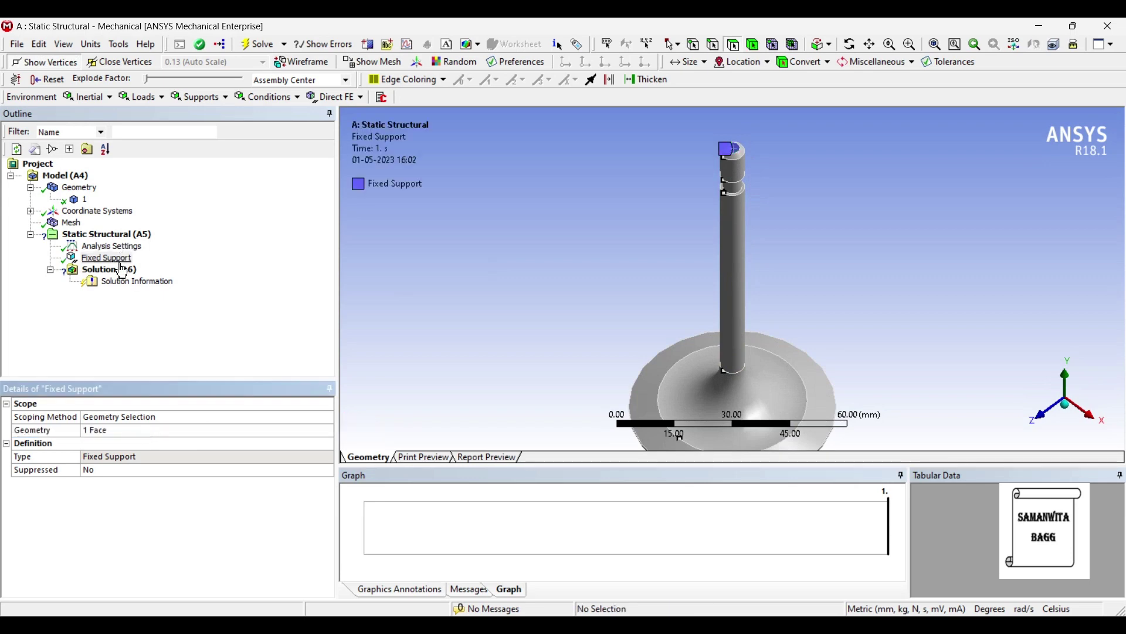
Step: Apply a 15 MPa pressure normal to the flat annular face on the underside of the valve head
right_click(135, 237)
mouse_move(226, 242)
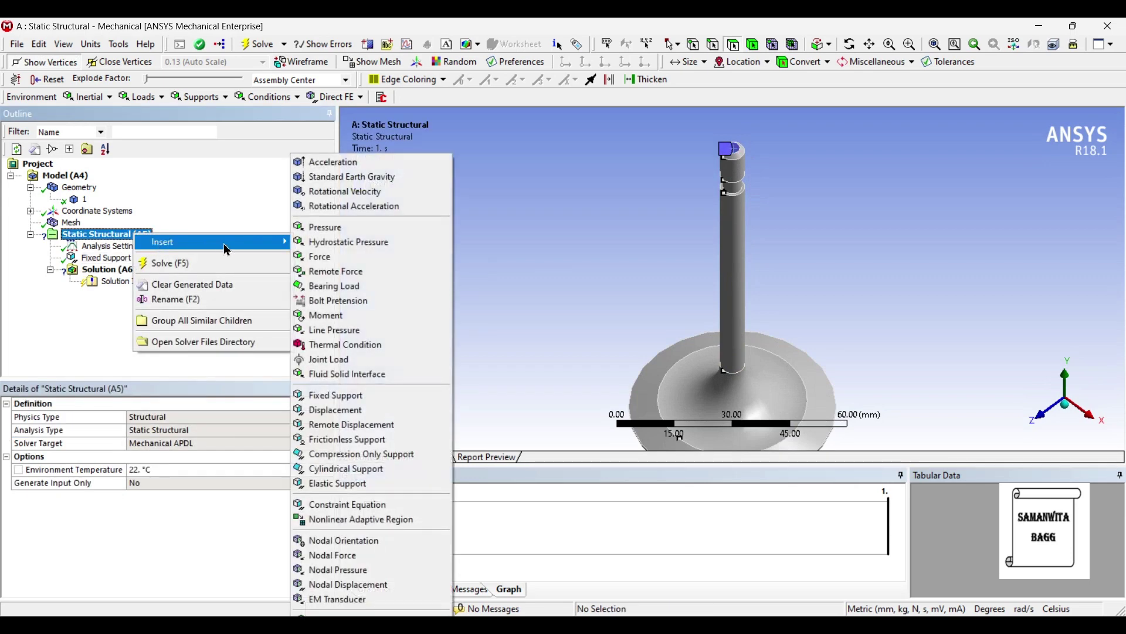
click(380, 233)
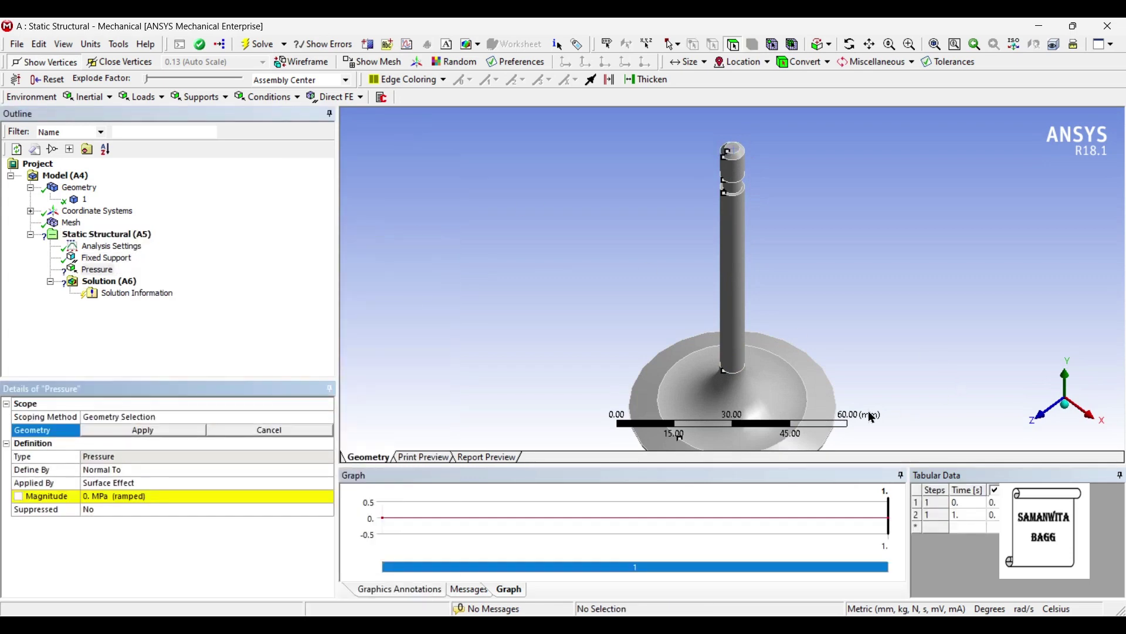
middle_drag(872, 417, 172, 466)
click(796, 280)
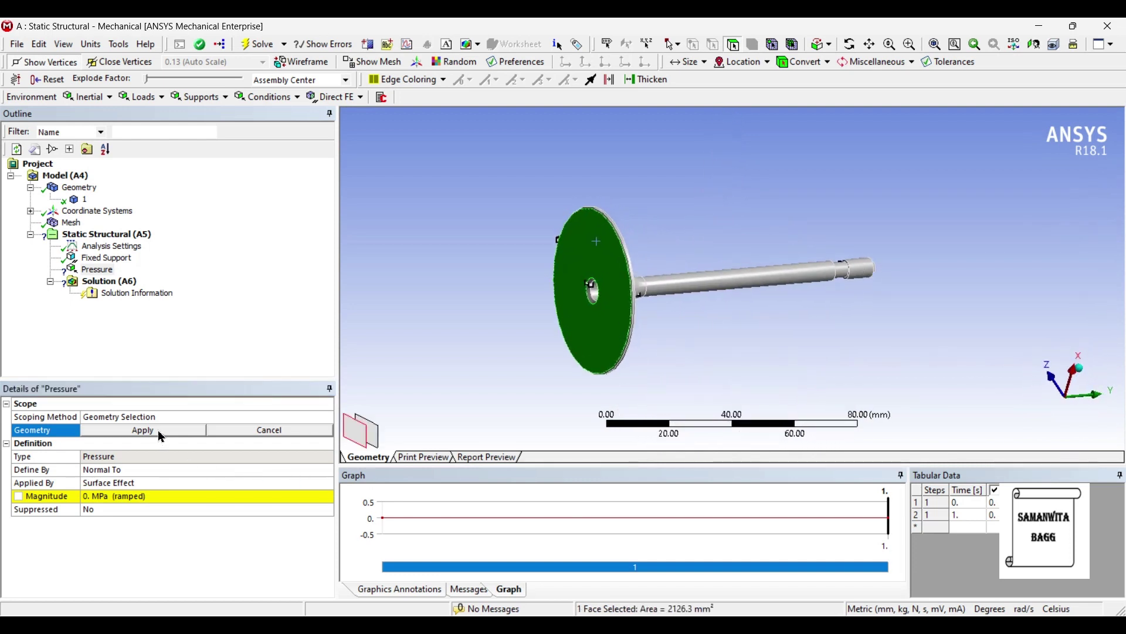
click(160, 433)
click(152, 497)
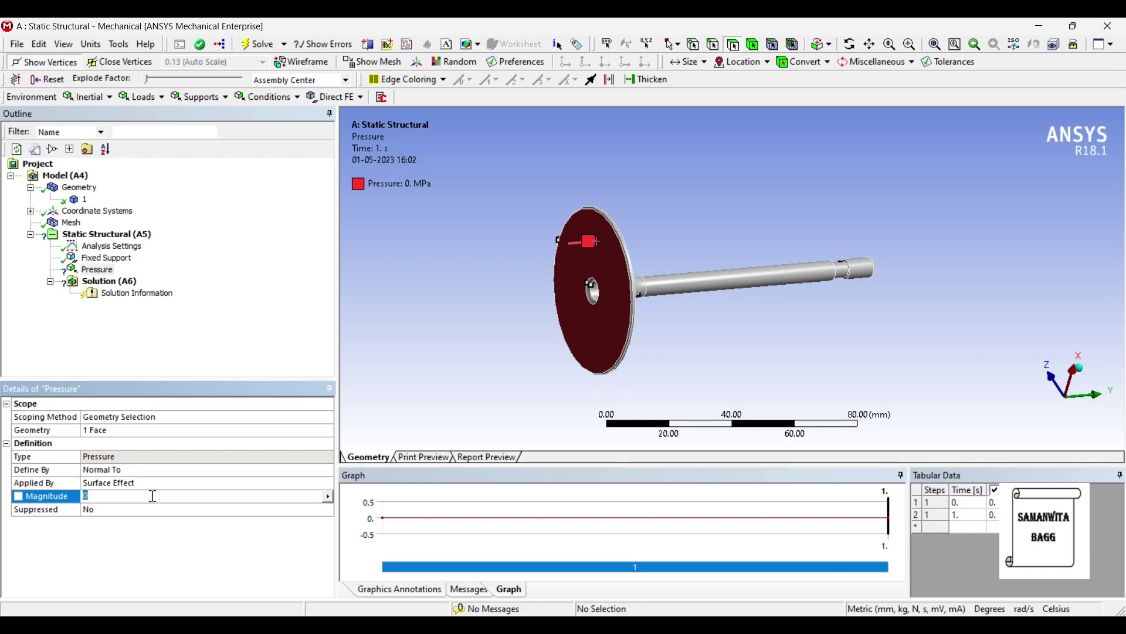
key(Return)
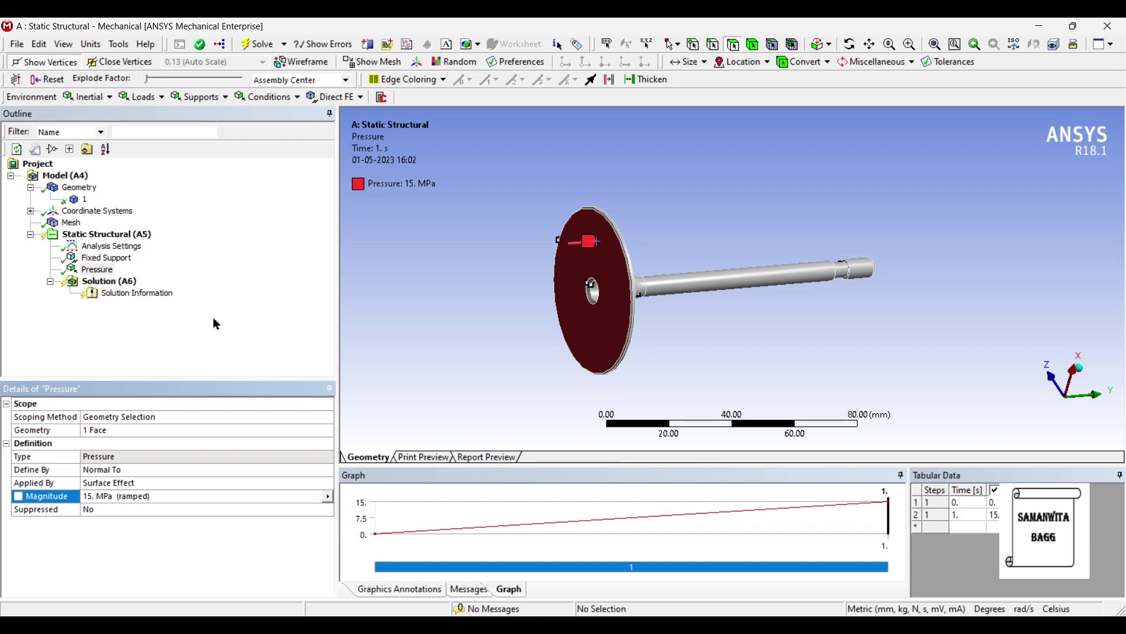
Step: Add a total deformation result for all bodies to the solution
click(138, 292)
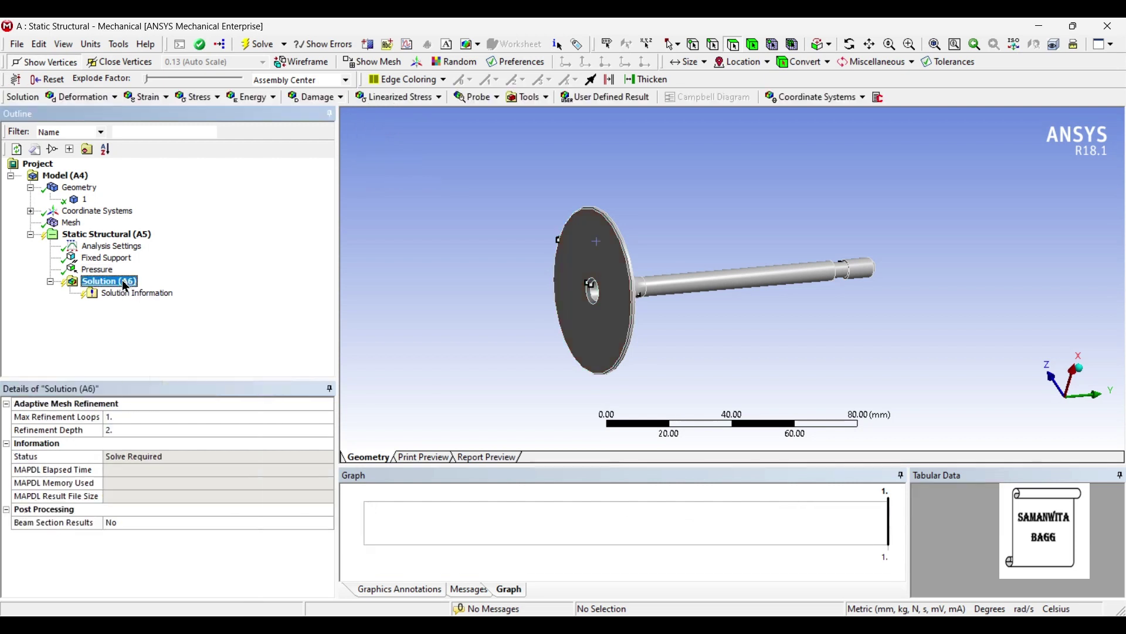
right_click(137, 292)
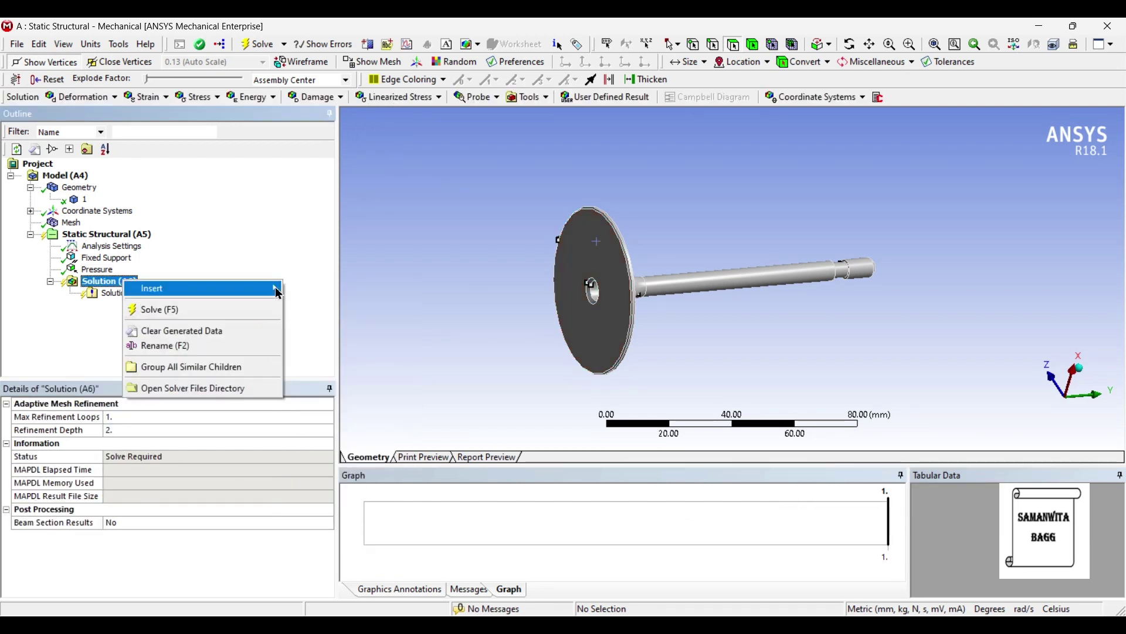
mouse_move(264, 288)
mouse_move(352, 302)
click(441, 303)
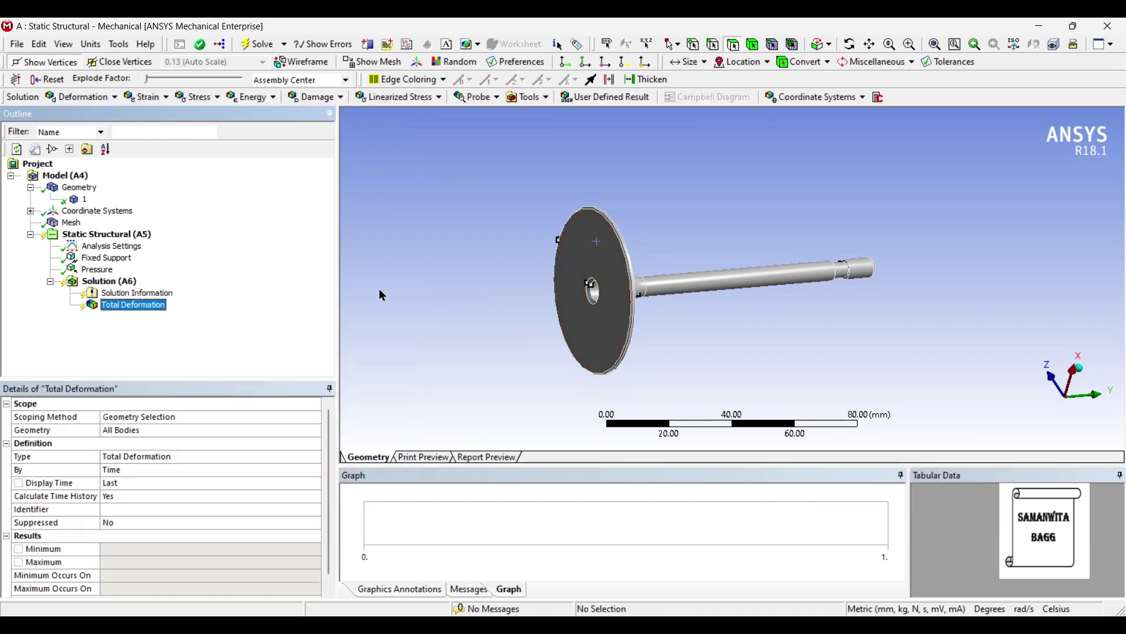
Step: Add an equivalent elastic strain result for all bodies to the solution
click(139, 280)
right_click(139, 280)
mouse_move(205, 296)
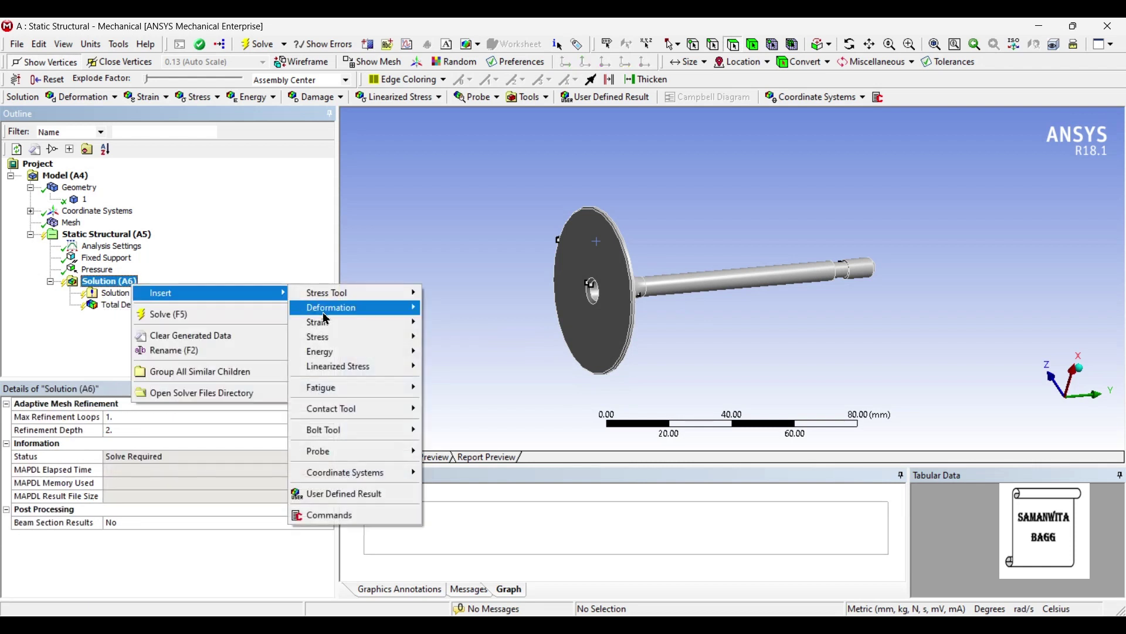
mouse_move(339, 328)
click(464, 322)
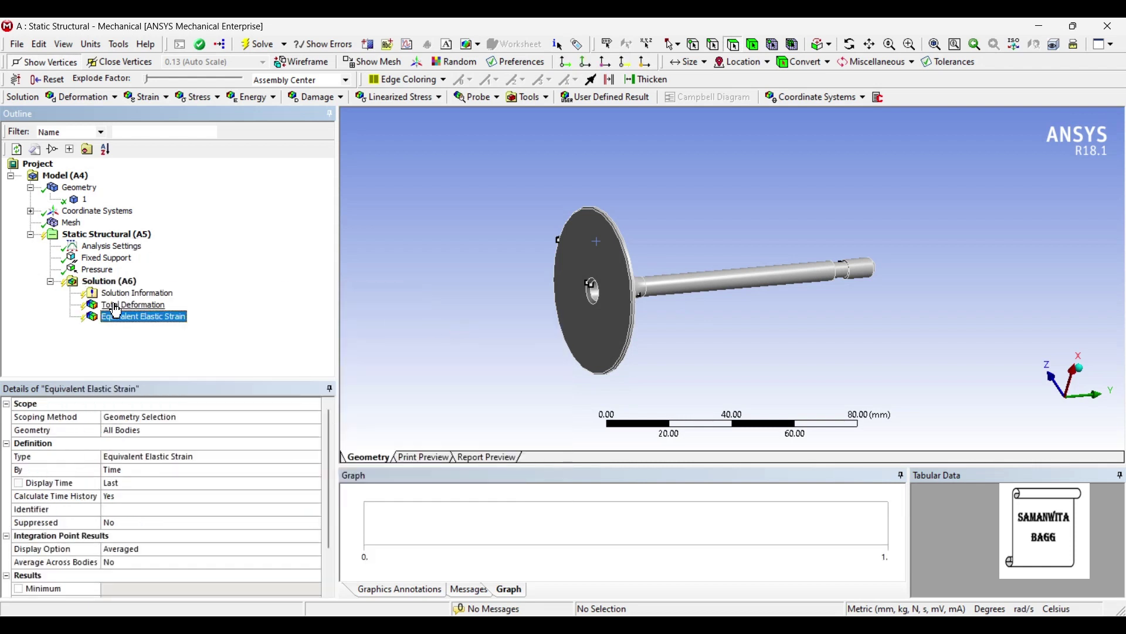
Step: Add an equivalent (von-Mises) stress result for all bodies to the solution
click(130, 286)
right_click(129, 286)
mouse_move(176, 286)
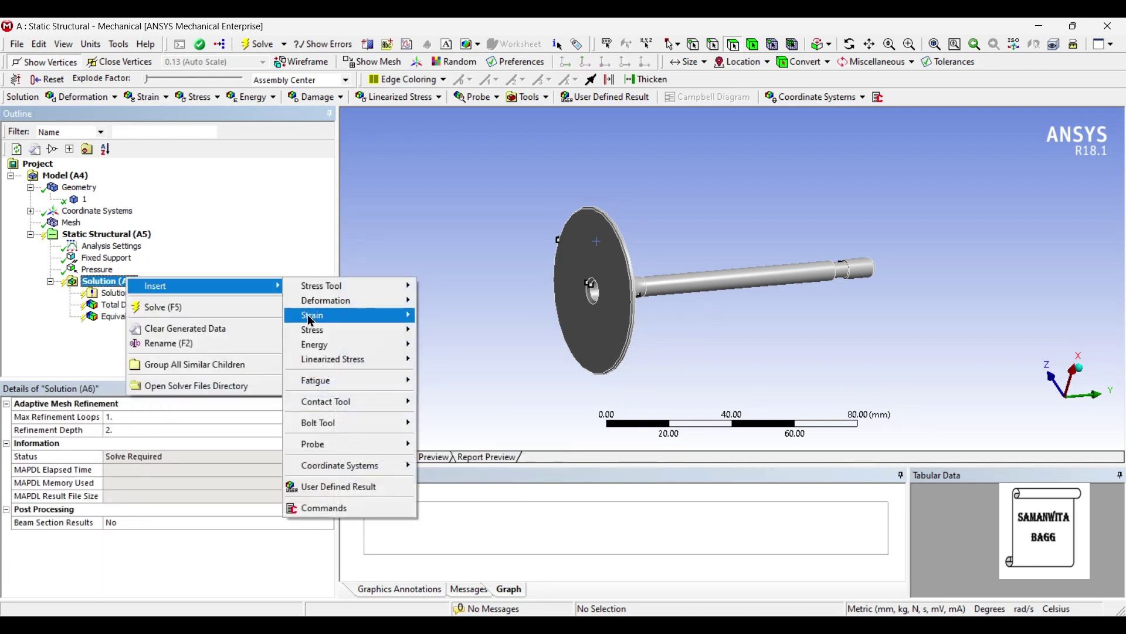
mouse_move(317, 332)
click(437, 330)
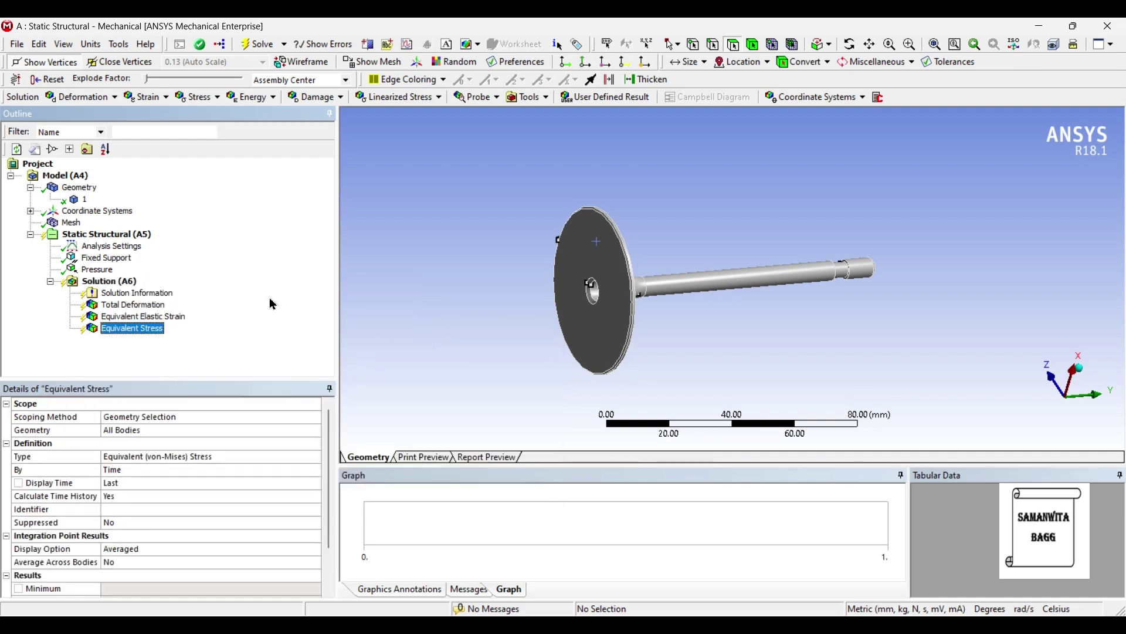
Step: Add a Stress Tool with its safety factor result to the solution and solve the static structural analysis
click(129, 286)
click(528, 98)
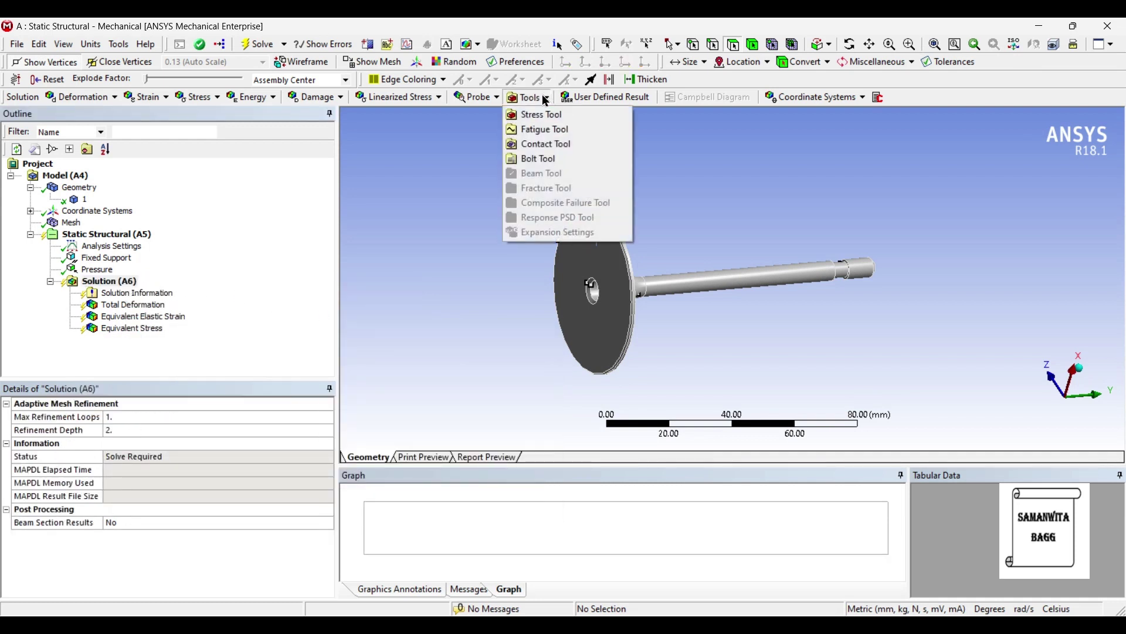
click(551, 115)
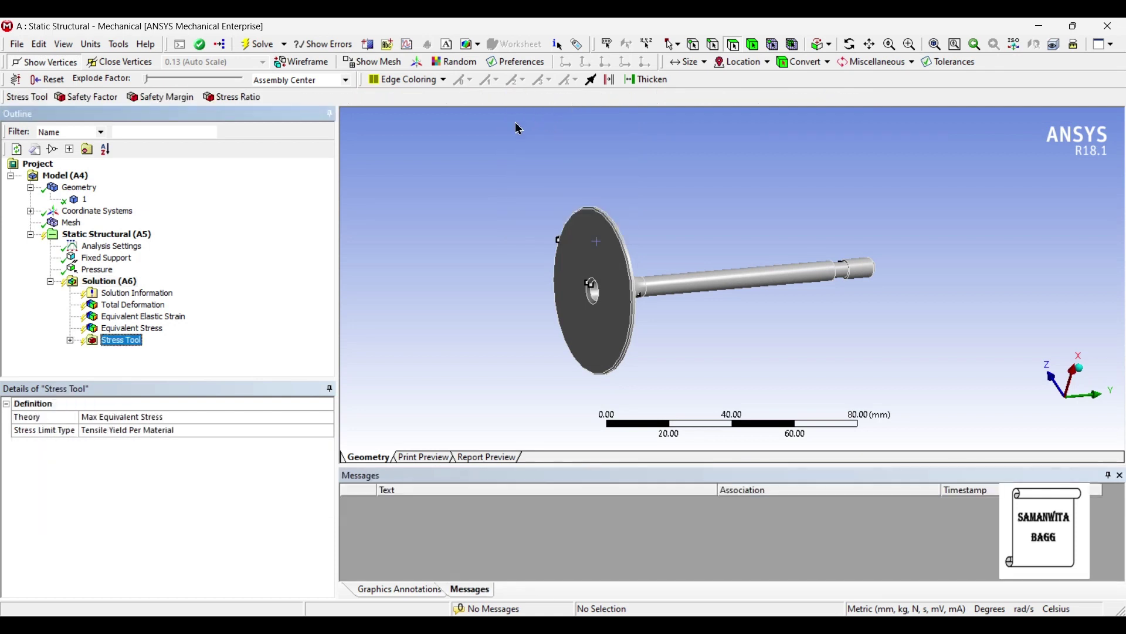
click(70, 340)
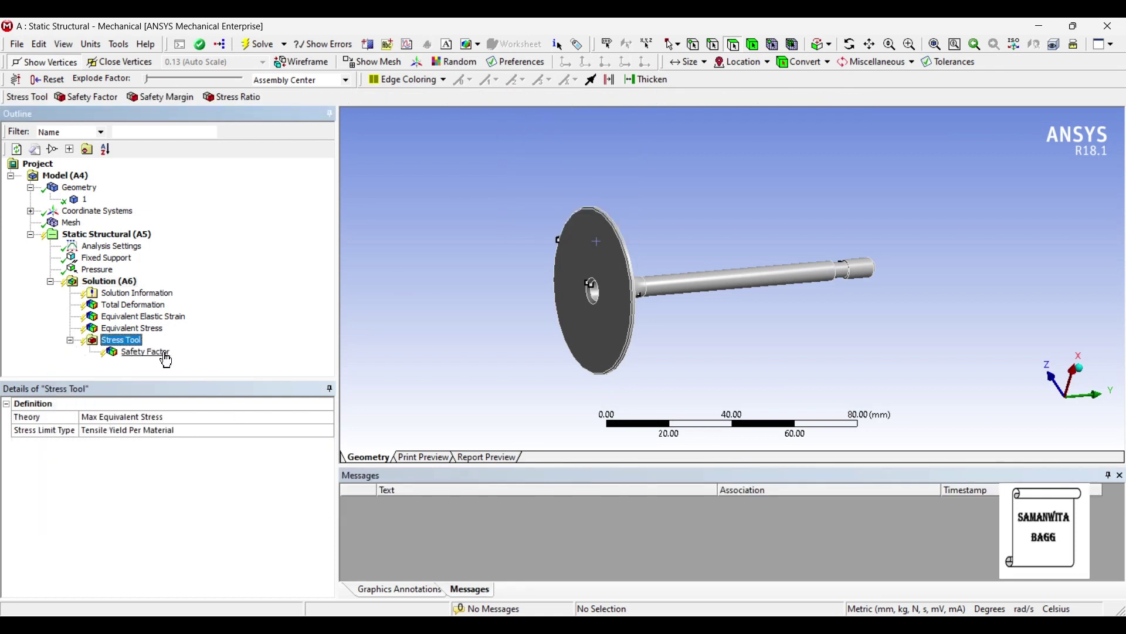
click(113, 282)
click(246, 49)
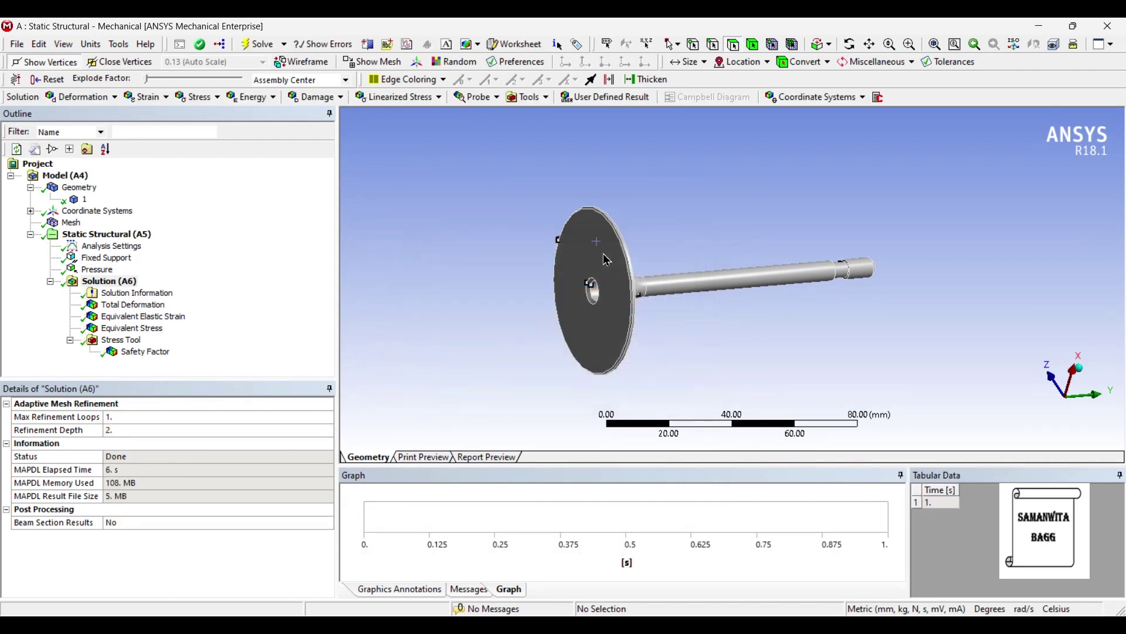
Step: Display the total deformation result, play its animation, and examine the contours and legend range over the whole valve
middle_drag(447, 365, 710, 360)
click(147, 305)
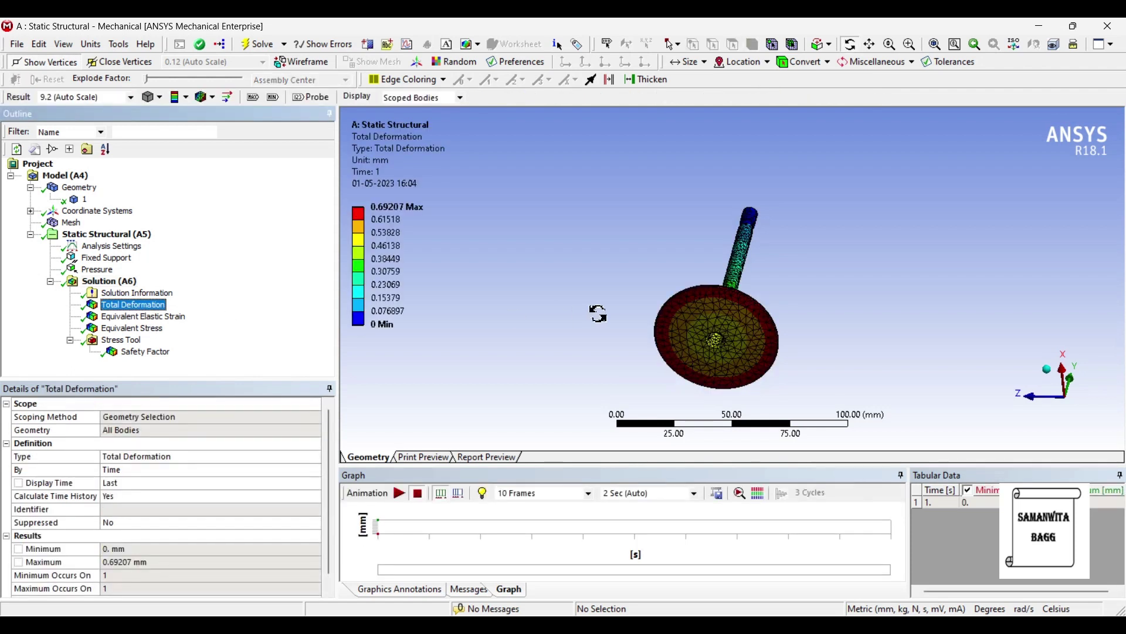
middle_drag(660, 358, 857, 332)
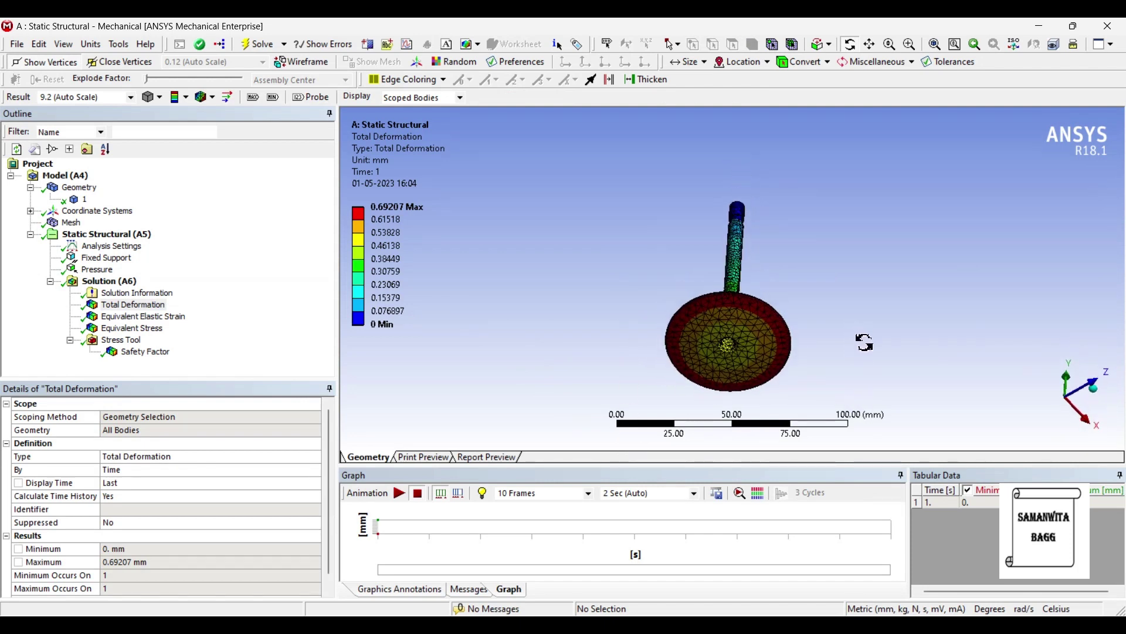
click(403, 496)
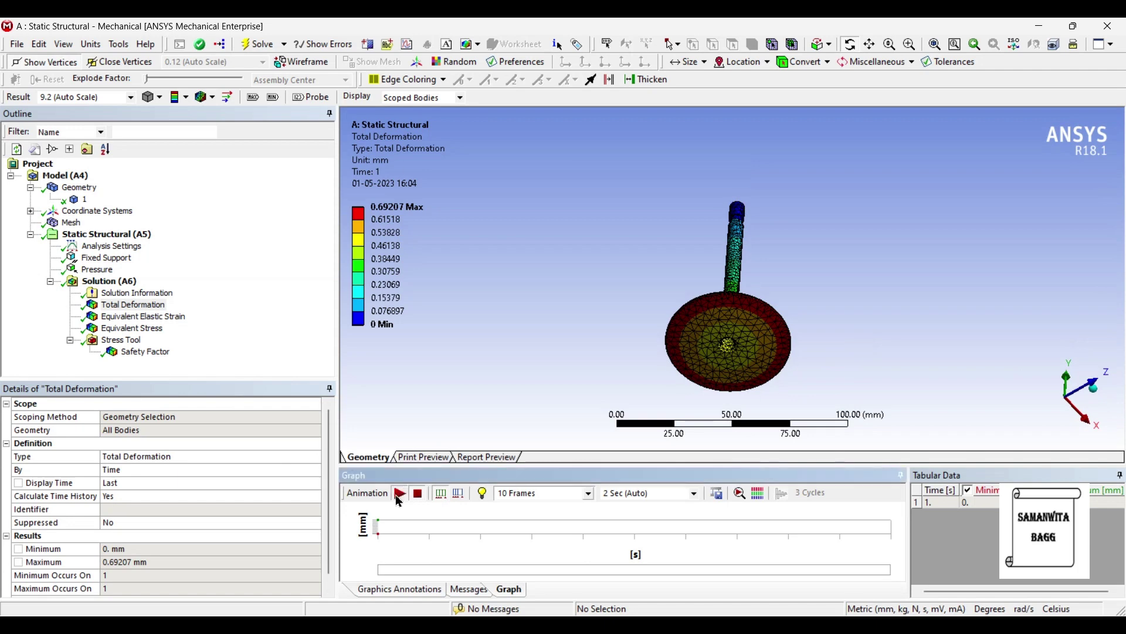
middle_drag(844, 266, 848, 341)
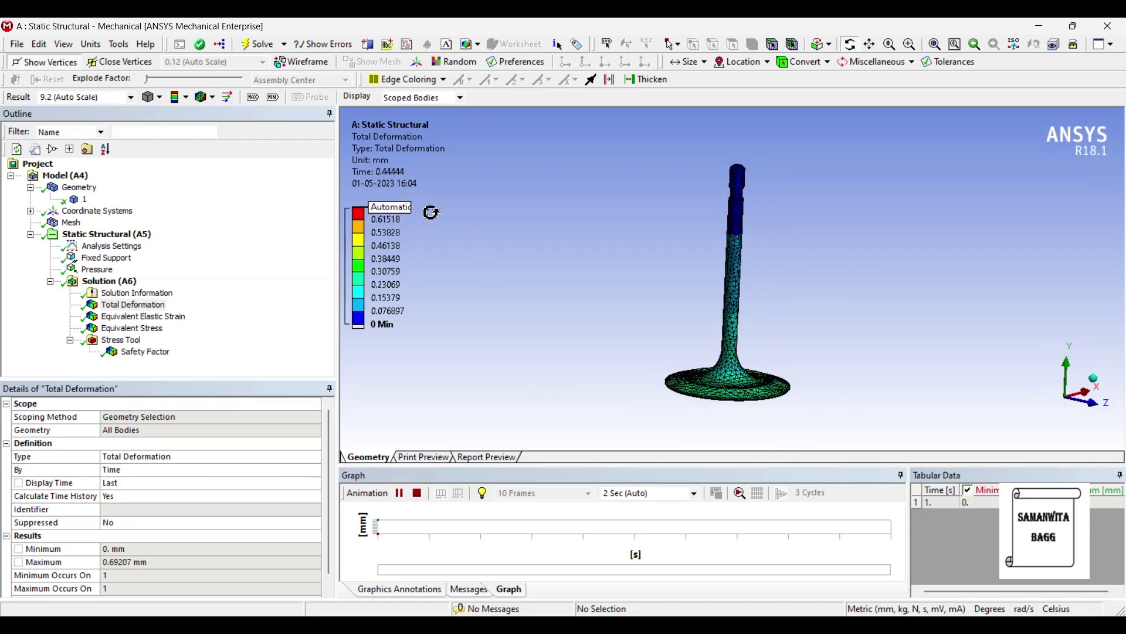
click(399, 493)
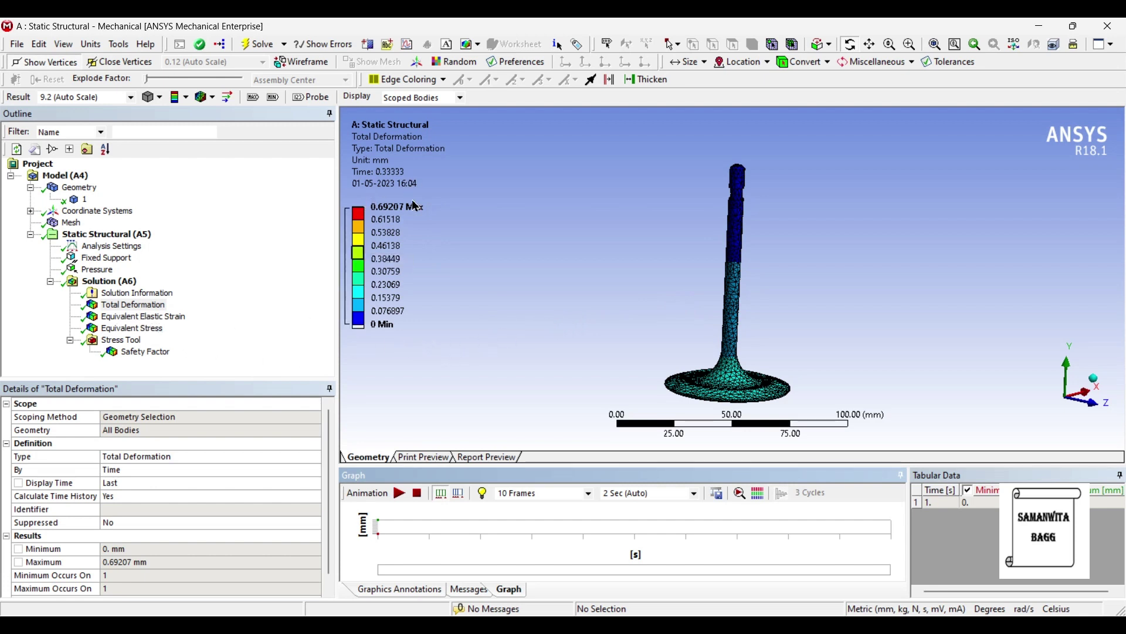
click(404, 221)
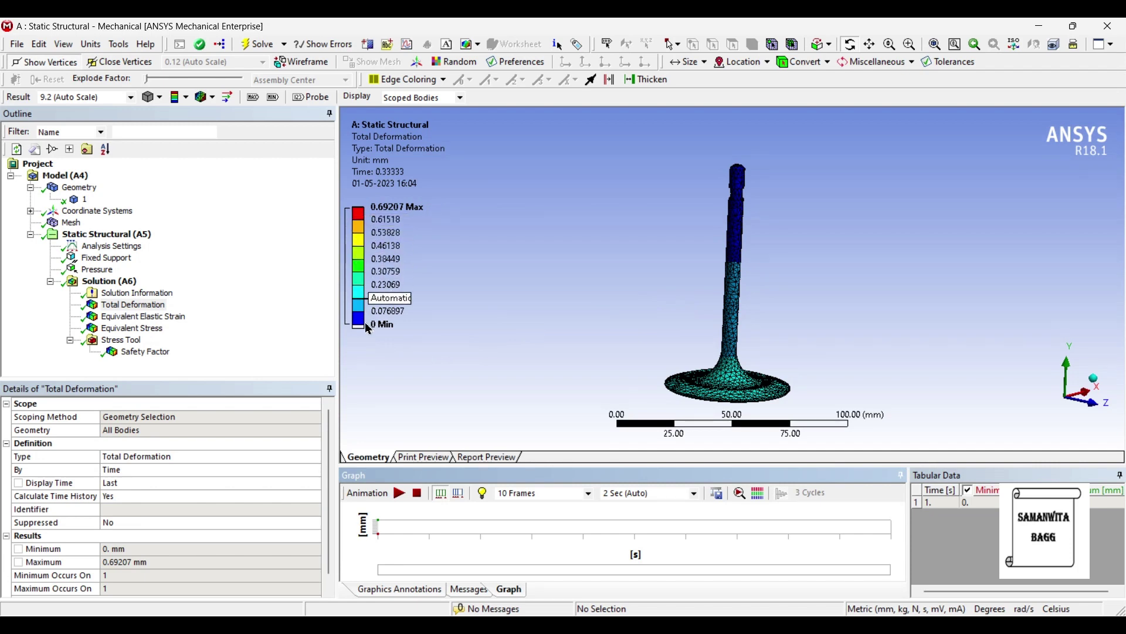
click(392, 310)
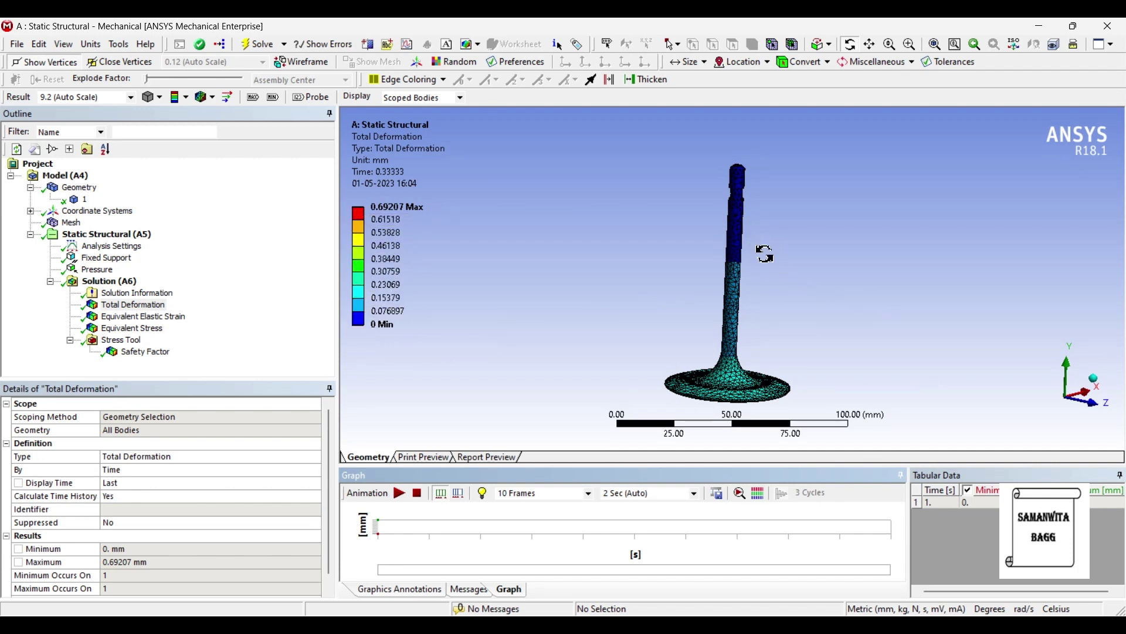
drag(765, 253, 589, 254)
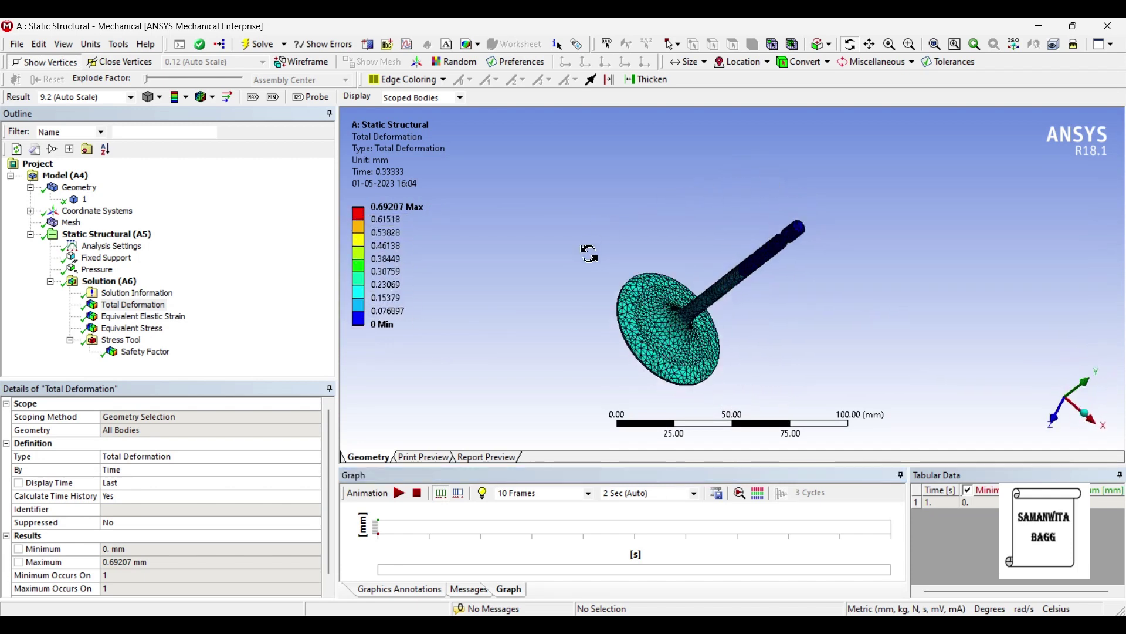
drag(780, 336, 882, 329)
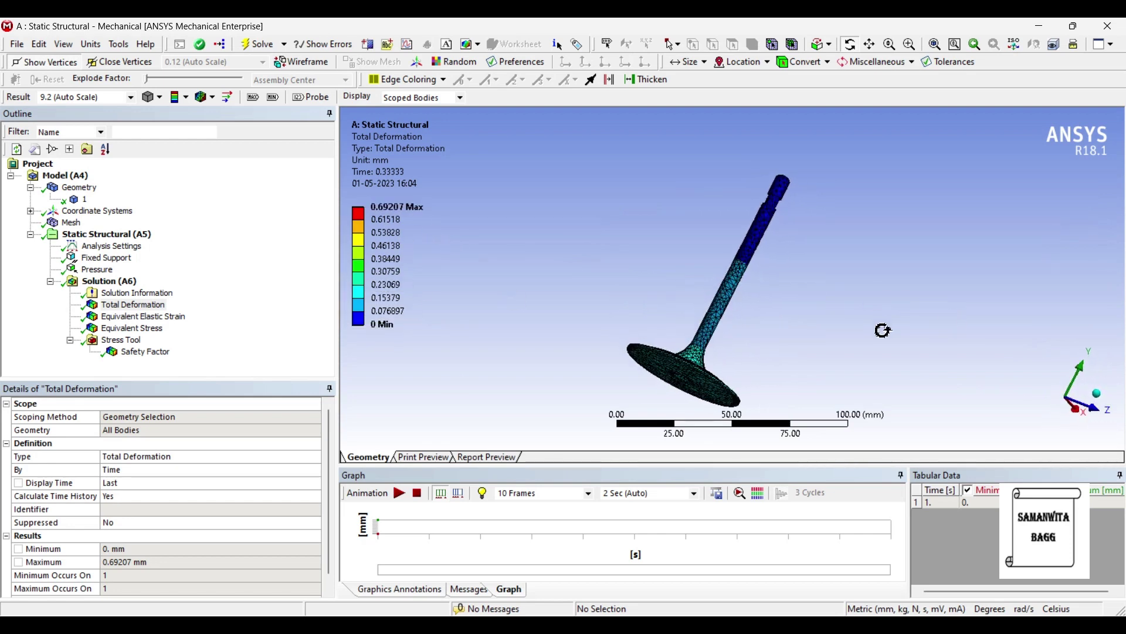
Step: Display the equivalent elastic strain result, examine the stem and head fillet closely, and play the strain animation
click(172, 317)
drag(733, 325, 696, 368)
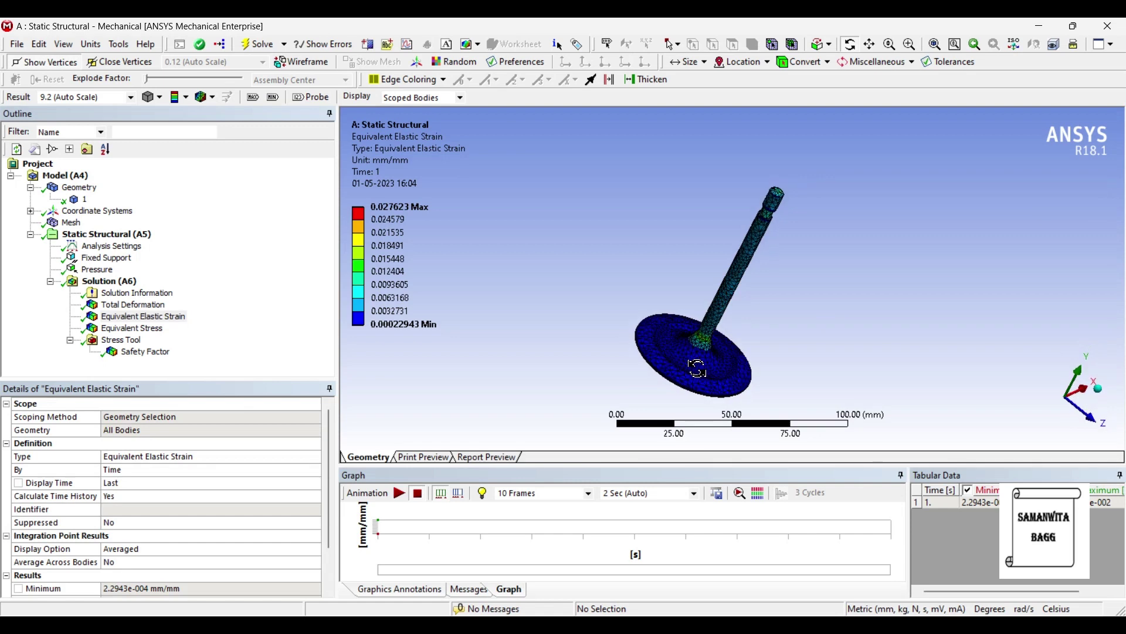
scroll(660, 364, up, 4)
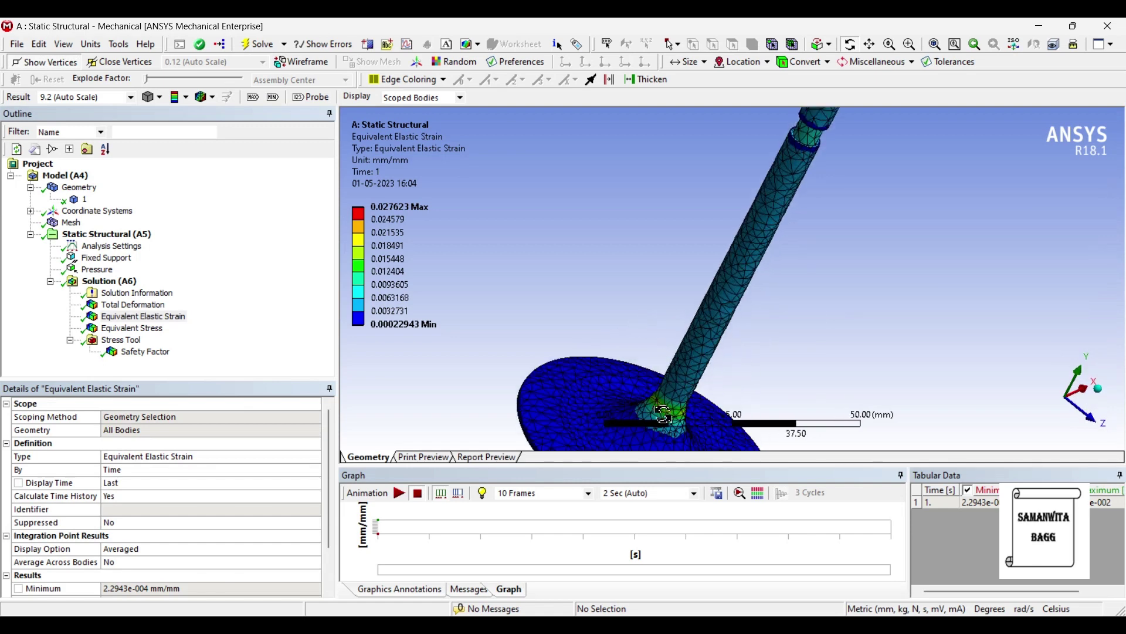
drag(784, 312, 953, 337)
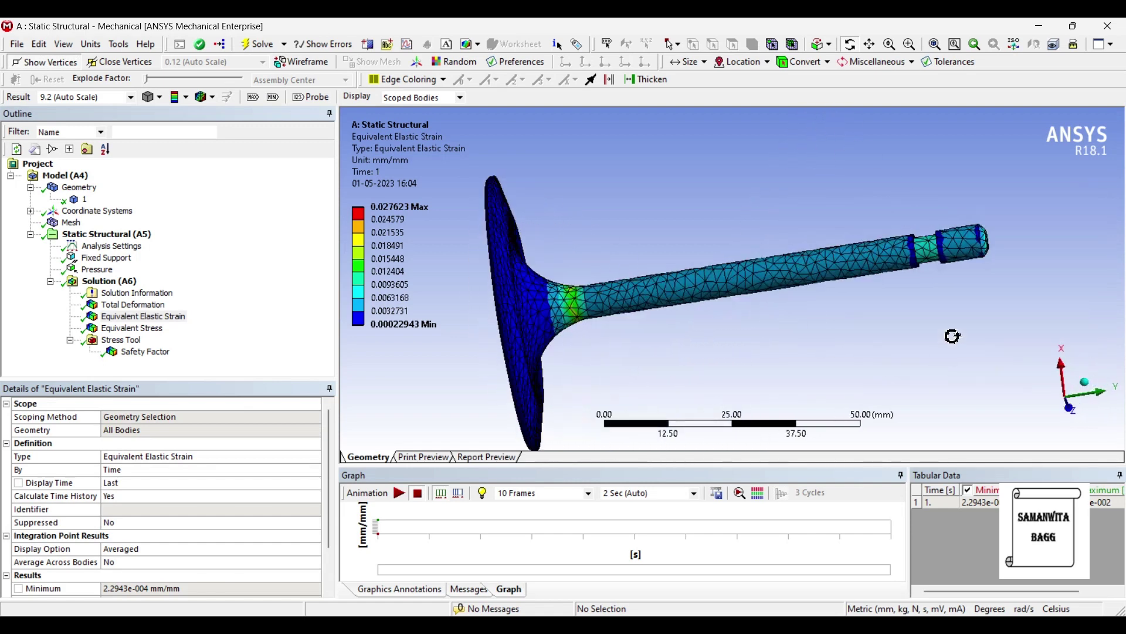
drag(944, 261, 859, 270)
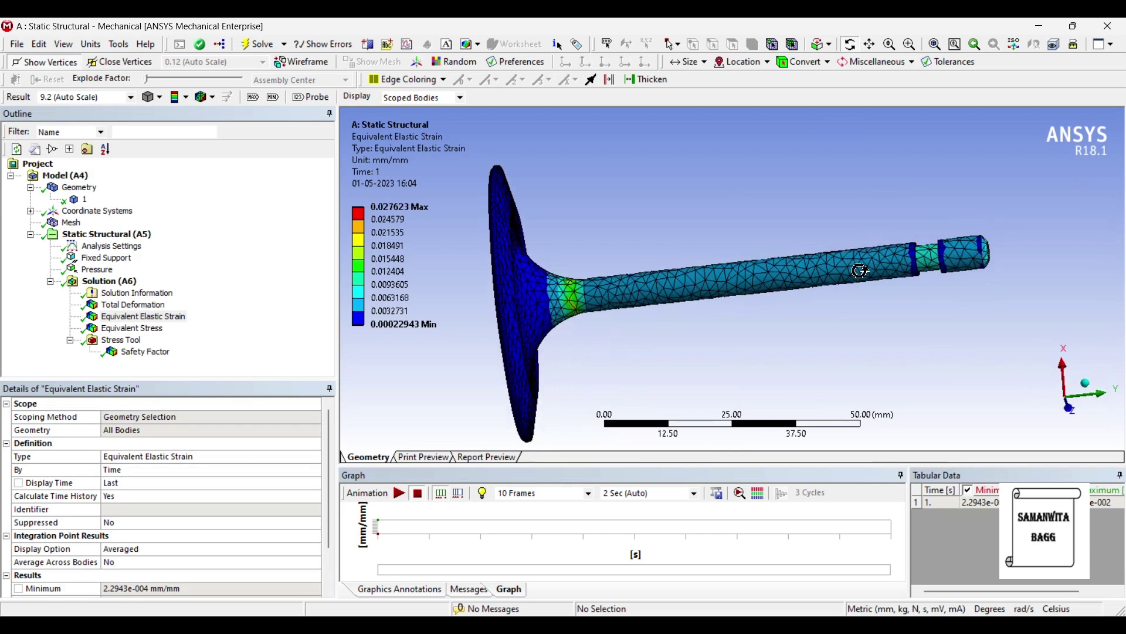
drag(746, 292, 808, 305)
drag(761, 276, 646, 358)
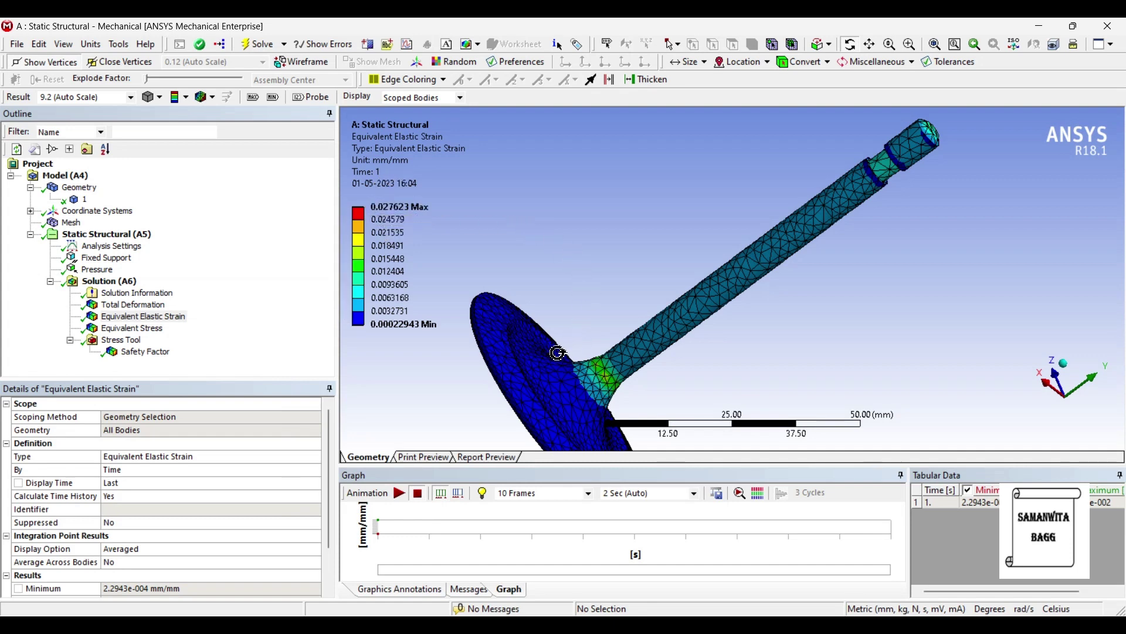
drag(558, 353, 844, 290)
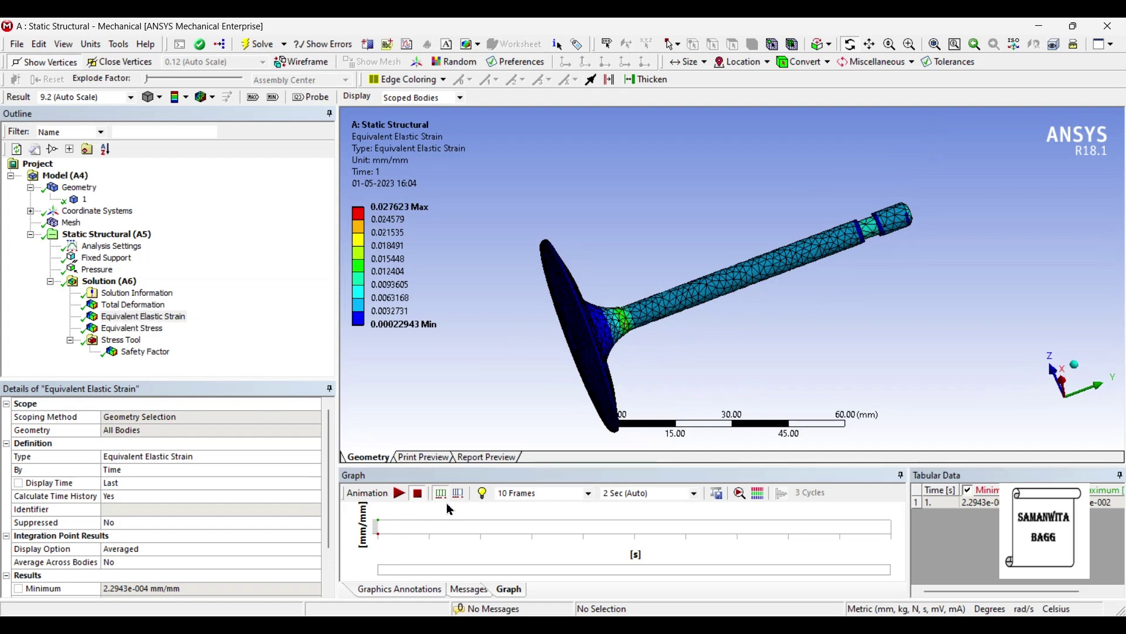
click(394, 494)
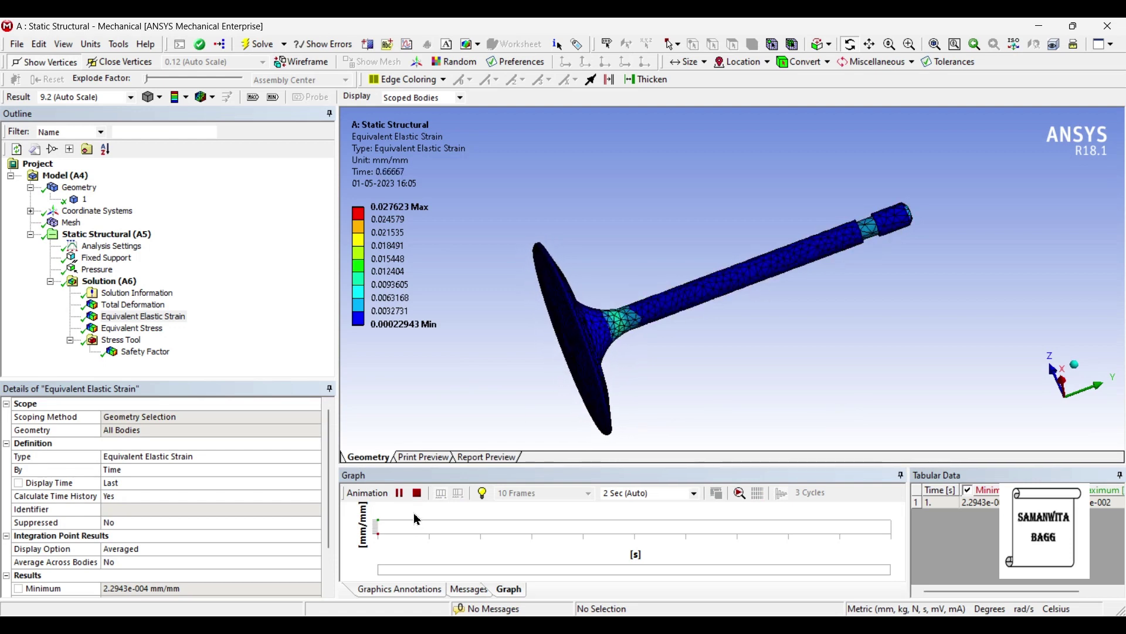
click(399, 493)
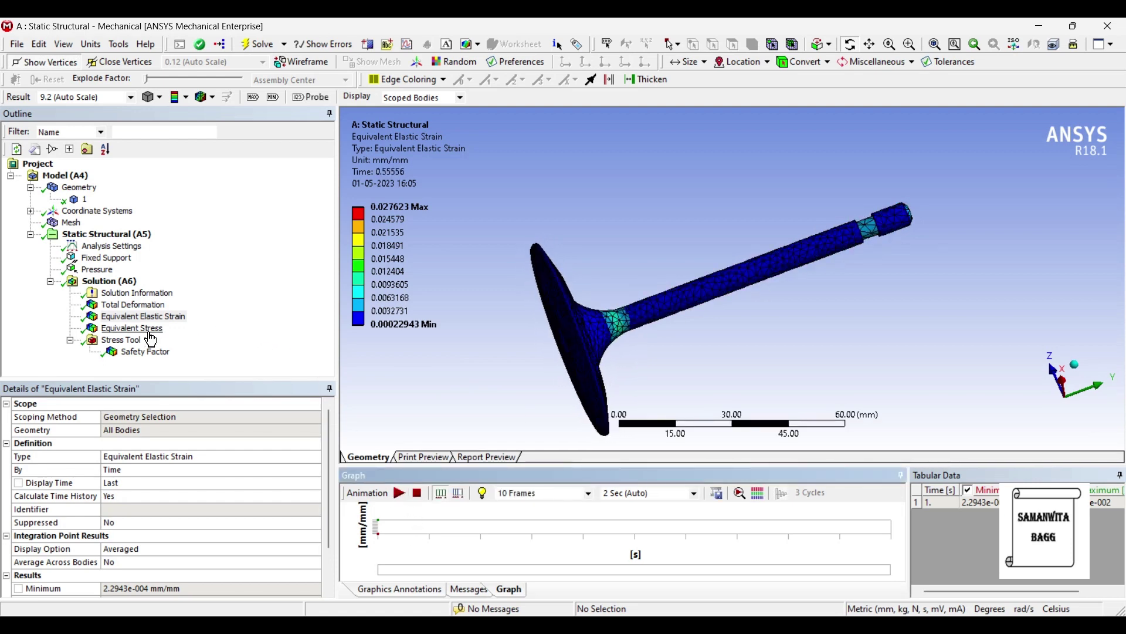
Step: Display the equivalent (von-Mises) stress result, inspect its distribution along the valve, and play and stop its animation
click(144, 328)
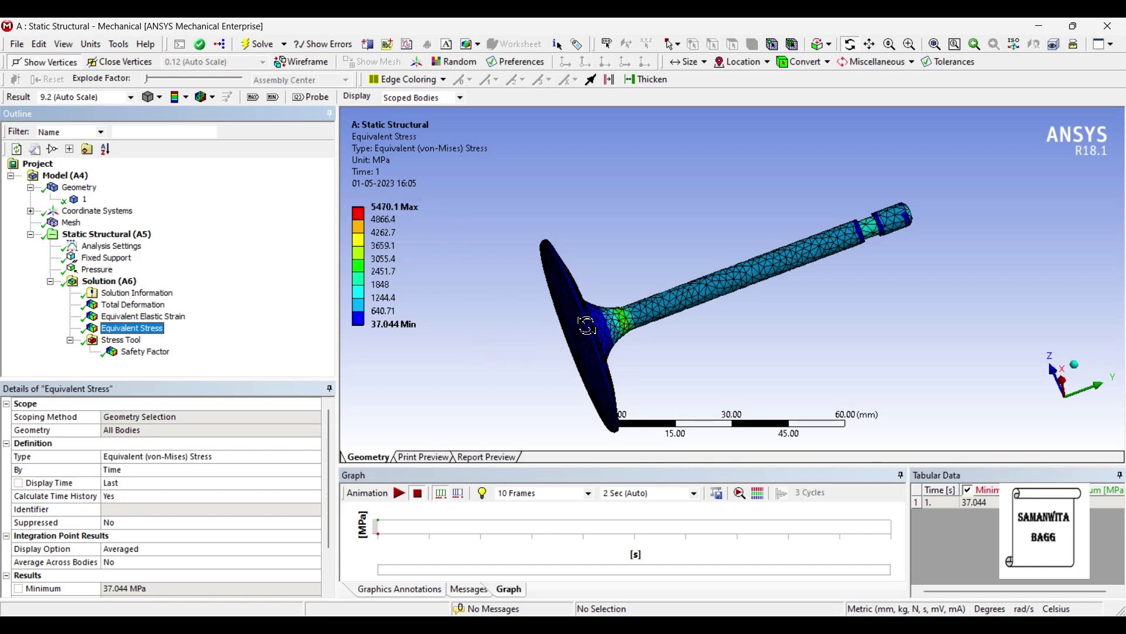
click(631, 294)
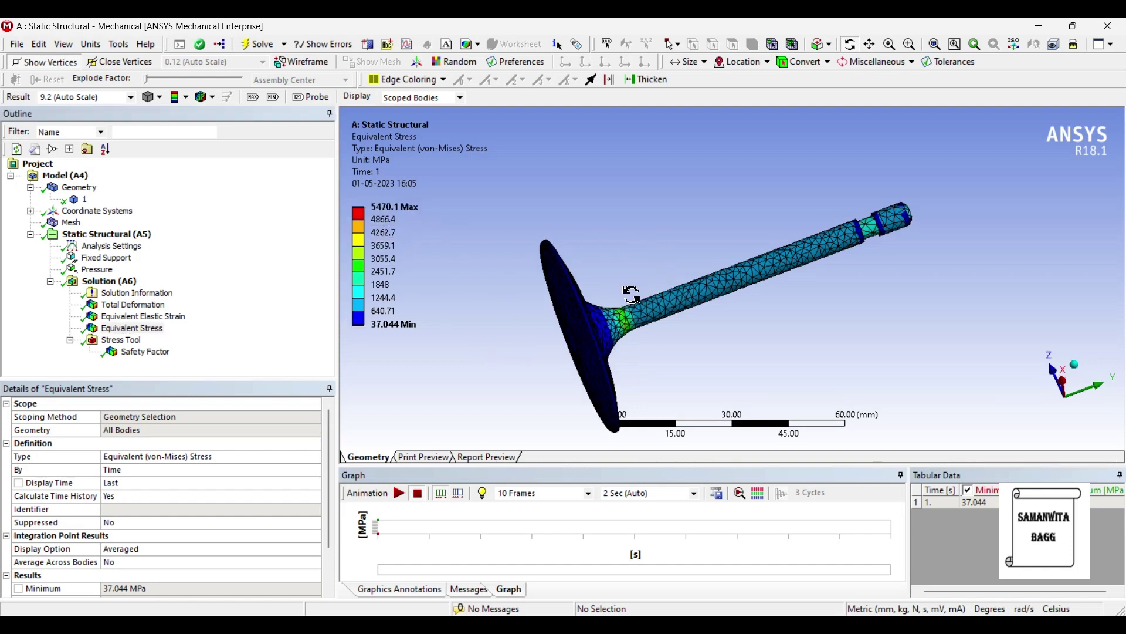
drag(631, 295, 911, 231)
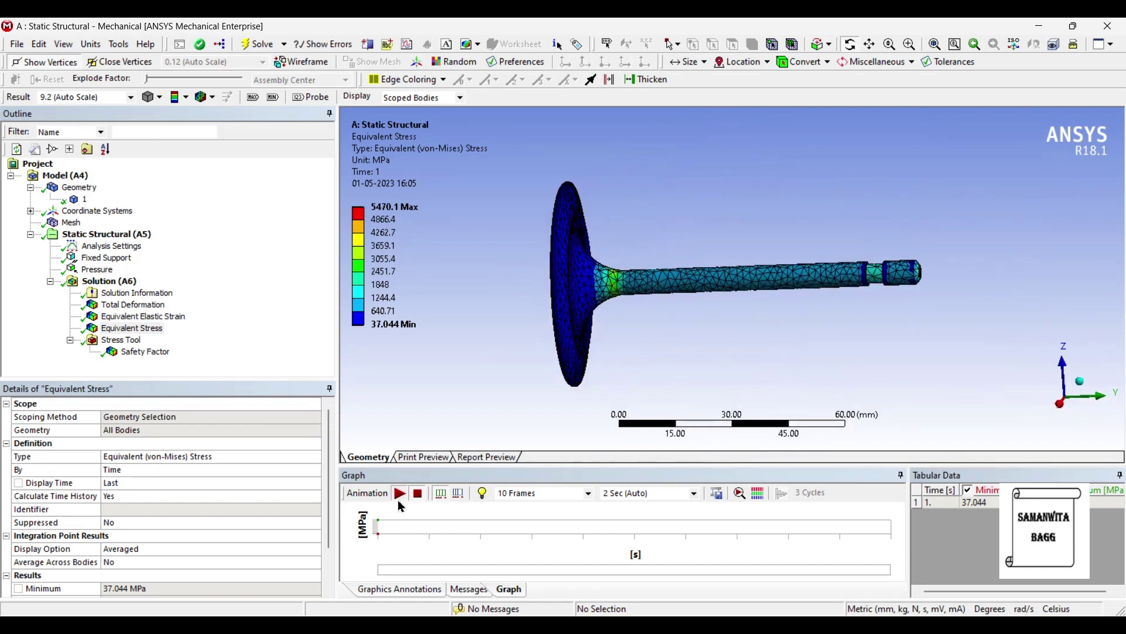
click(399, 493)
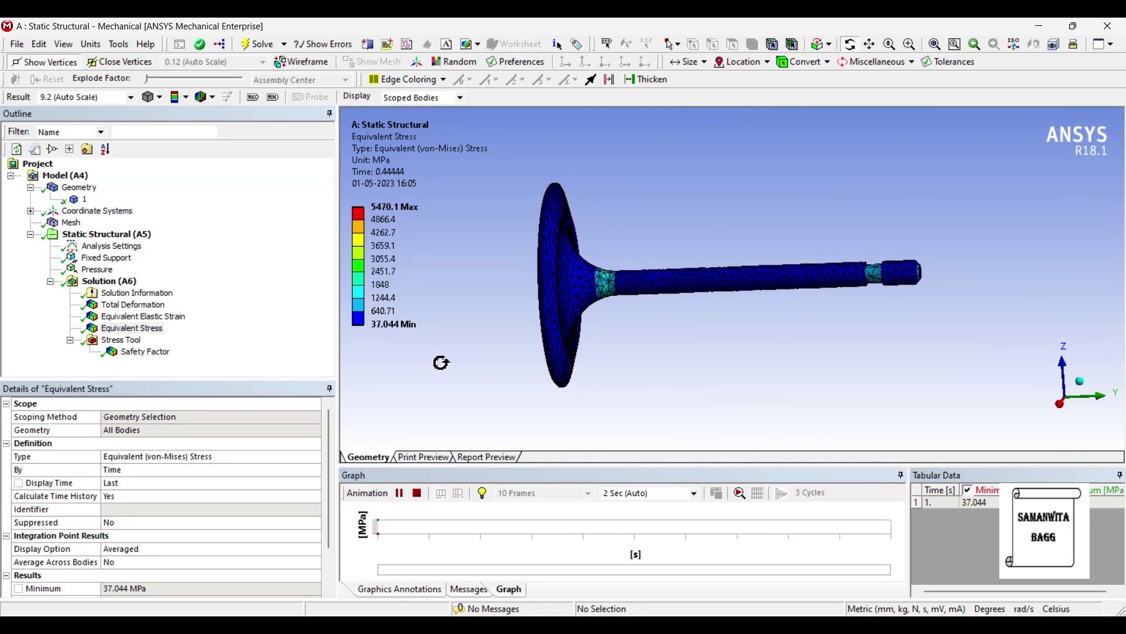
click(418, 492)
Step: Display the Stress Tool's safety factor result and examine its distribution over the valve head, neck fillet and stem
click(136, 351)
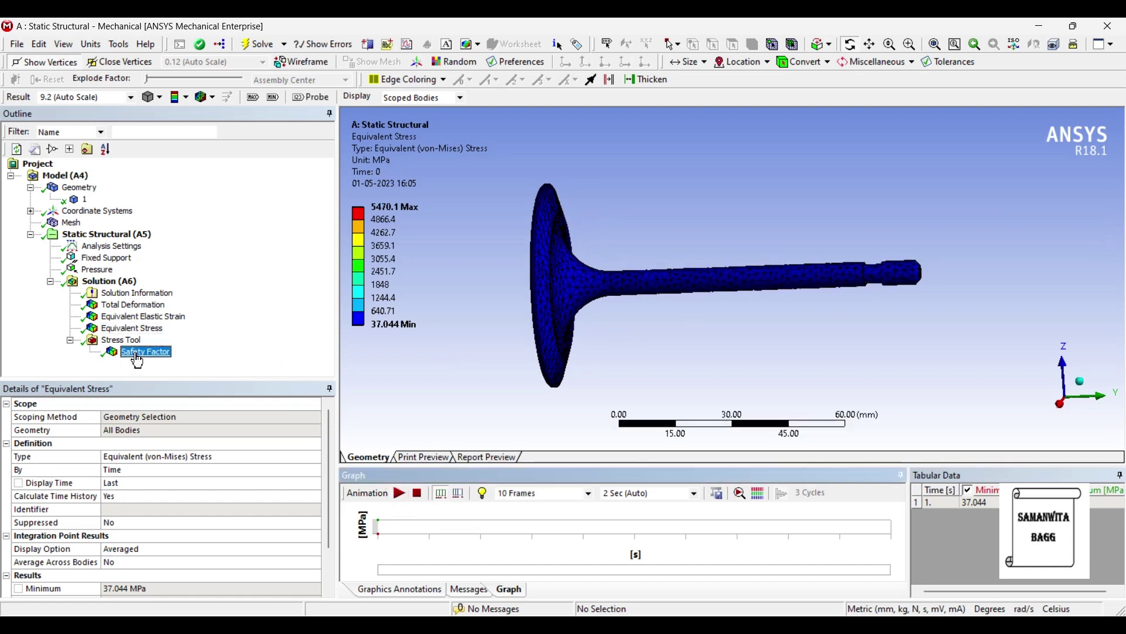
drag(514, 312, 429, 306)
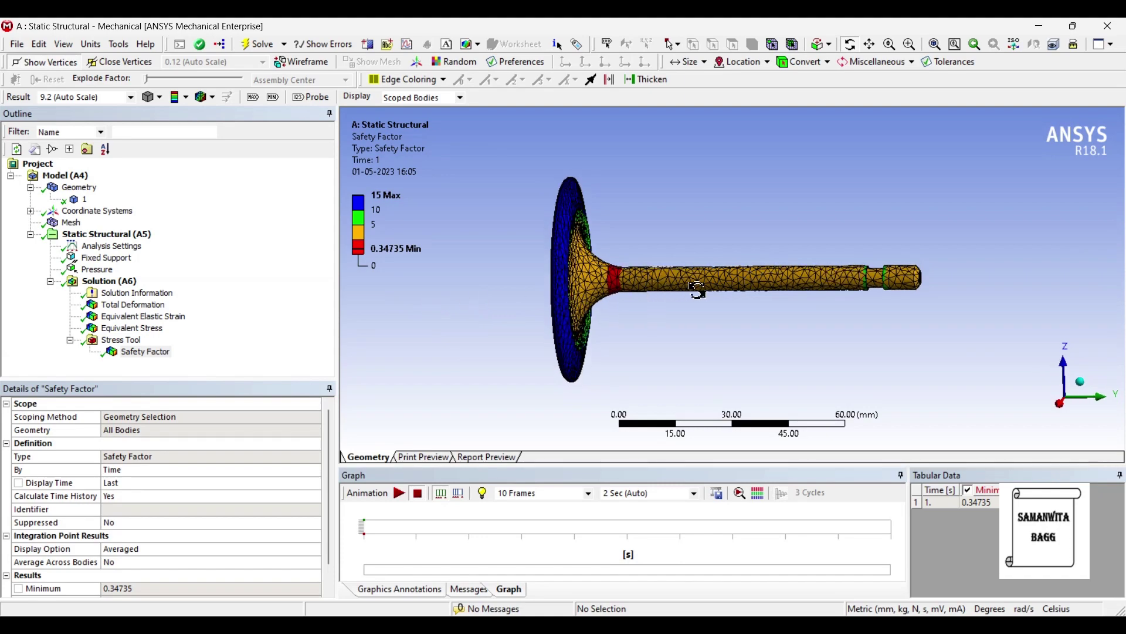
drag(696, 290, 992, 268)
drag(722, 263, 535, 301)
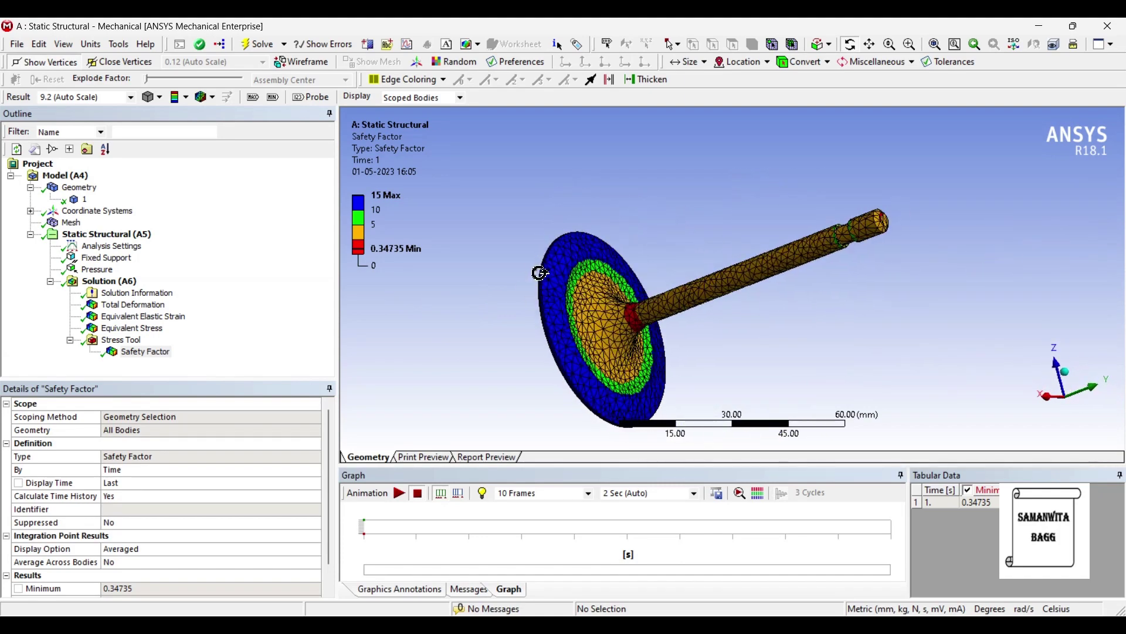
click(389, 196)
key(Return)
drag(672, 303, 491, 320)
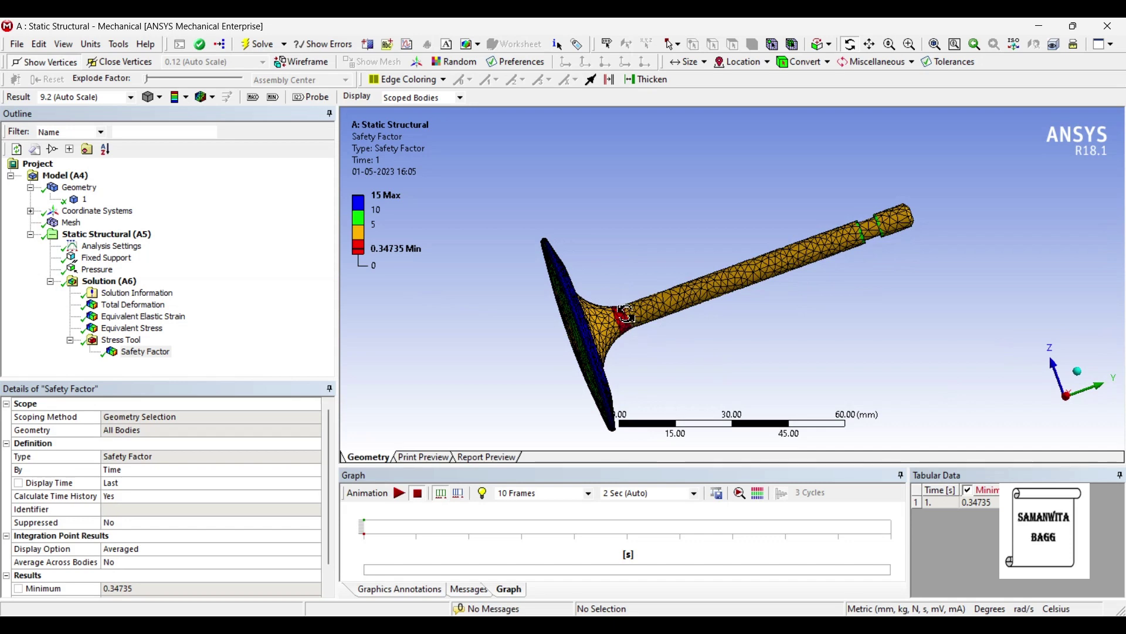
drag(626, 338, 937, 386)
drag(710, 266, 735, 249)
scroll(735, 249, down, 3)
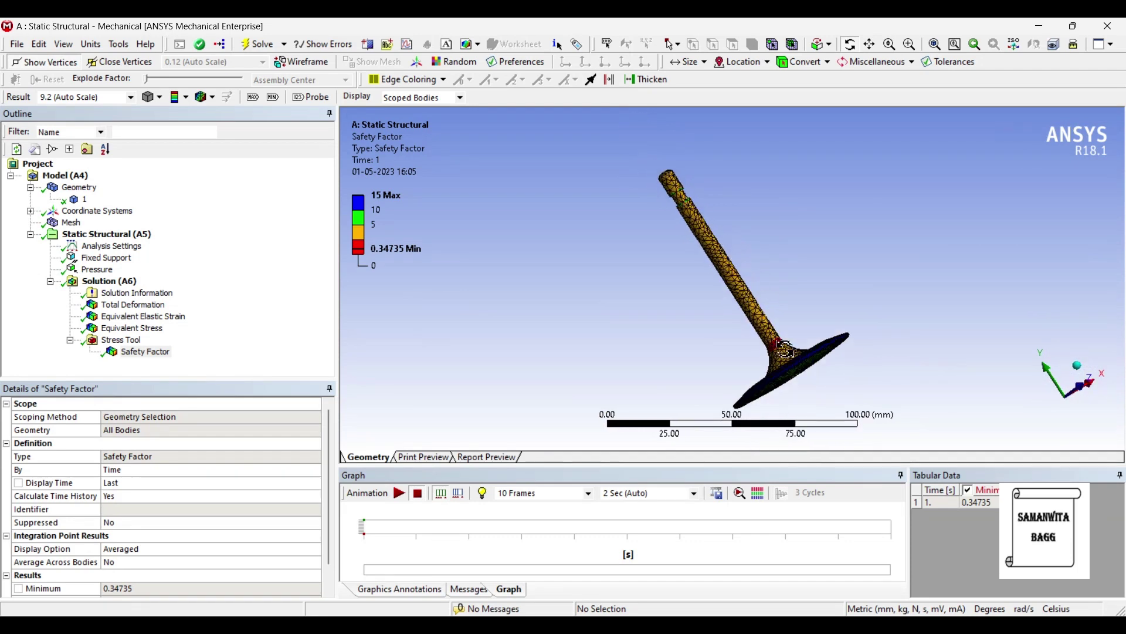
drag(752, 338, 824, 340)
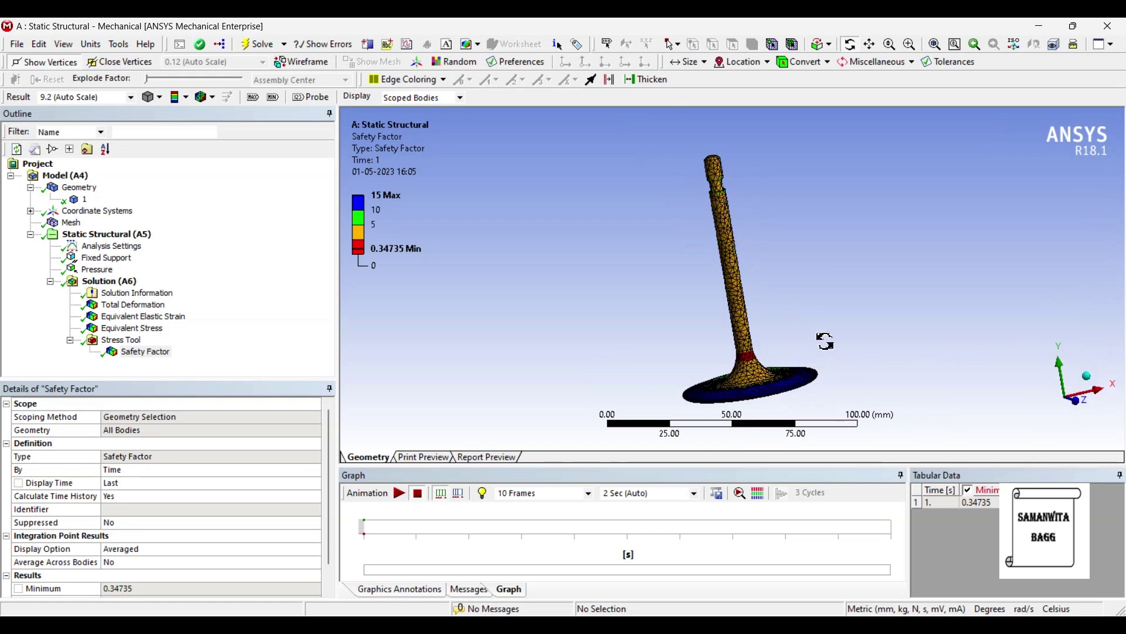